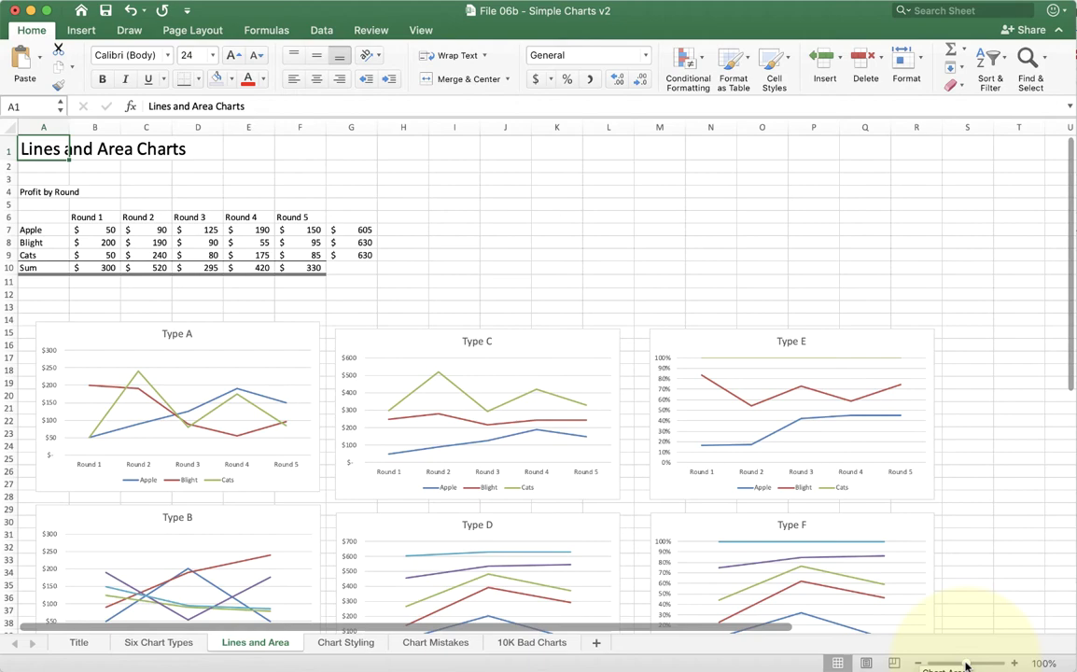
Step: Zoom in on the Profit by Round table and examine the Apple, Blight and Cats figures per round
{"action": "left_click_drag", "start_coordinate": [966, 664], "coordinate": [982, 667]}
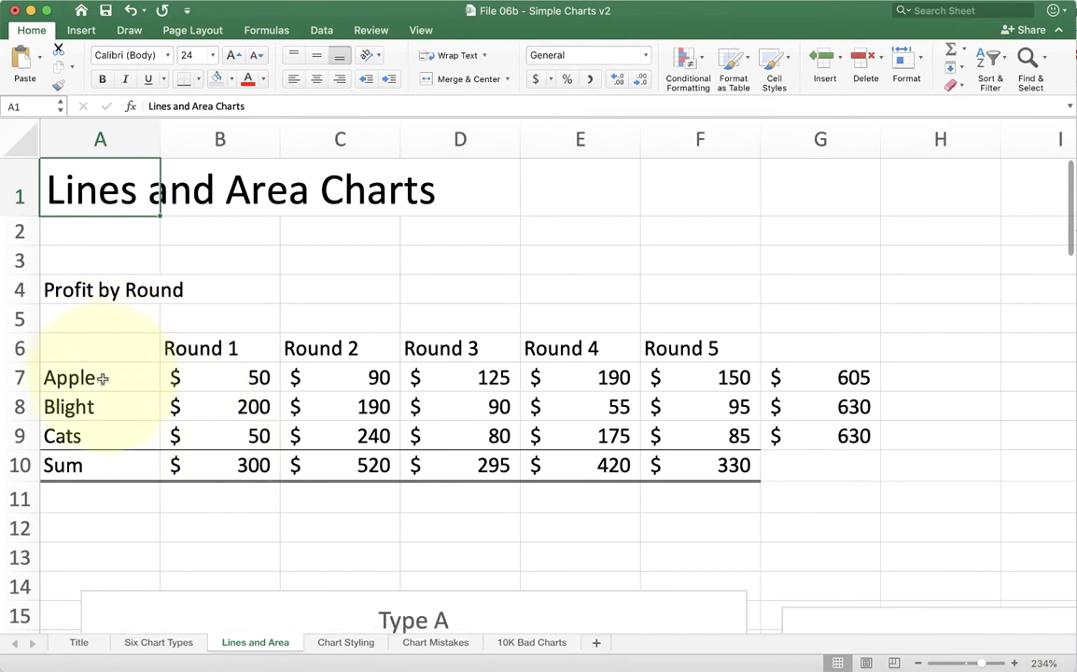
{"action": "left_click_drag", "start_coordinate": [103, 378], "coordinate": [103, 420]}
{"action": "left_click_drag", "start_coordinate": [152, 363], "coordinate": [574, 378]}
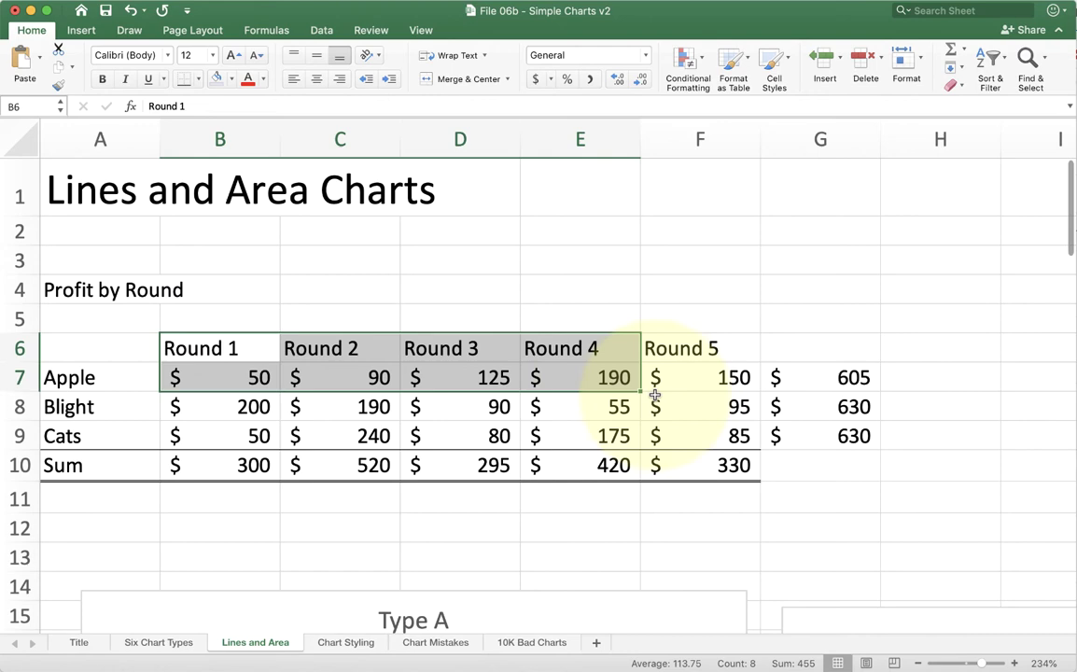
{"action": "scroll", "coordinate": [740, 438], "scroll_direction": "down", "scroll_amount": 3}
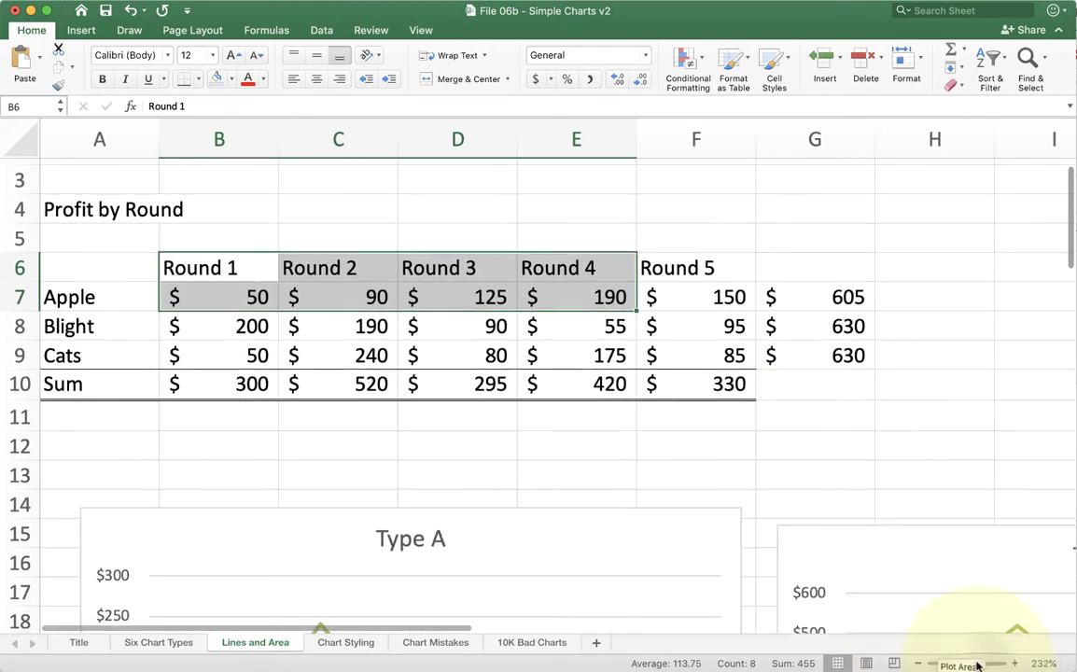
Step: Zoom out to about 122% and look over the Type A to Type F line charts below the table
{"action": "left_click_drag", "start_coordinate": [985, 663], "coordinate": [974, 665]}
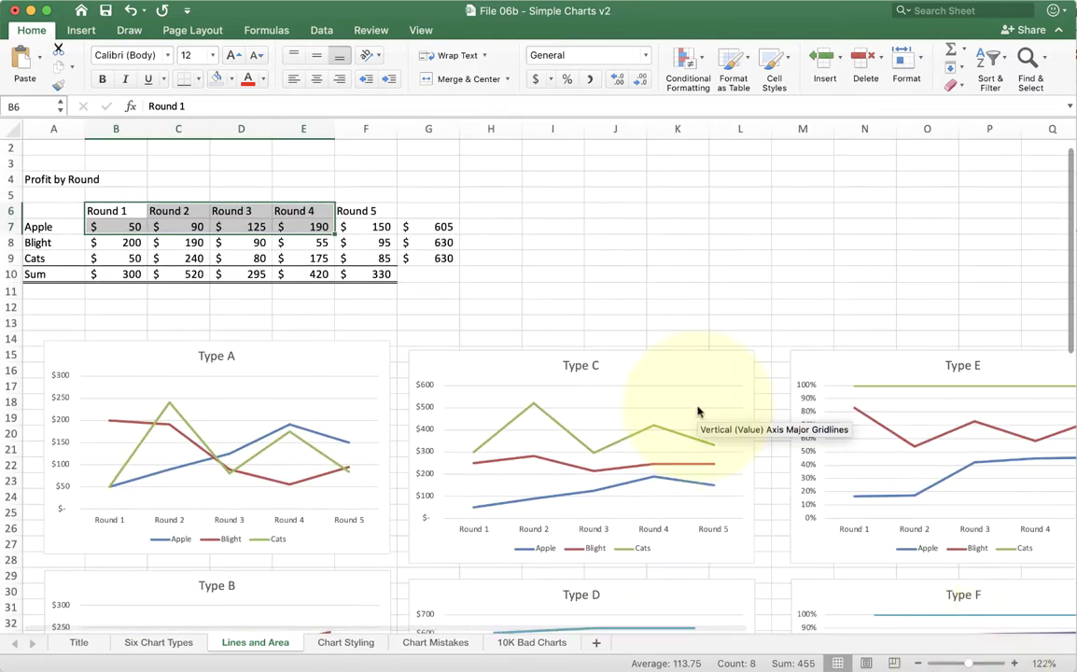
{"action": "scroll", "coordinate": [698, 411], "scroll_direction": "down", "scroll_amount": 3}
{"action": "scroll", "coordinate": [698, 410], "scroll_direction": "down", "scroll_amount": 7}
{"action": "scroll", "coordinate": [698, 410], "scroll_direction": "up", "scroll_amount": 4}
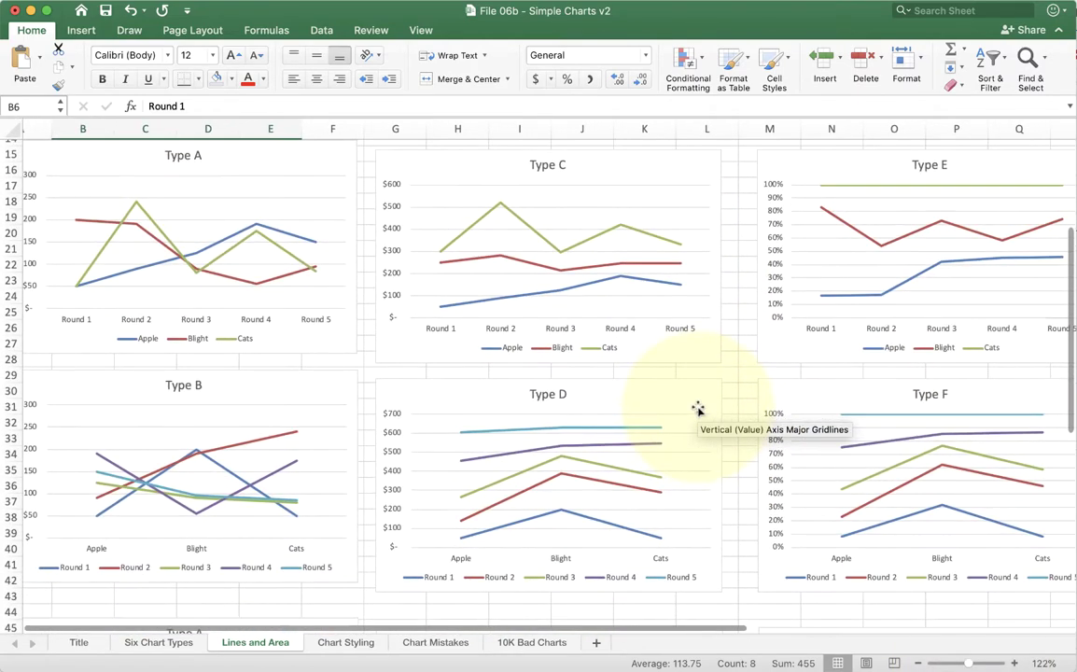
{"action": "scroll", "coordinate": [698, 411], "scroll_direction": "up", "scroll_amount": 4}
{"action": "scroll", "coordinate": [698, 410], "scroll_direction": "left", "scroll_amount": 1}
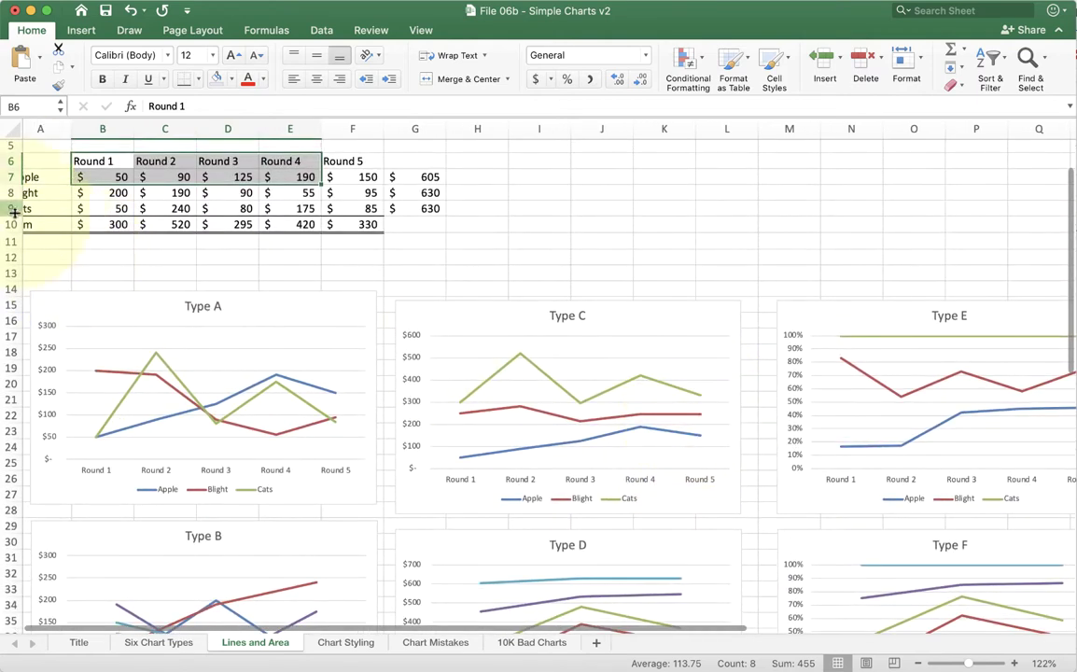
Step: Select the profit data in A6:F9 and review the available line and area chart types without inserting one
{"action": "left_click_drag", "start_coordinate": [43, 166], "coordinate": [381, 209]}
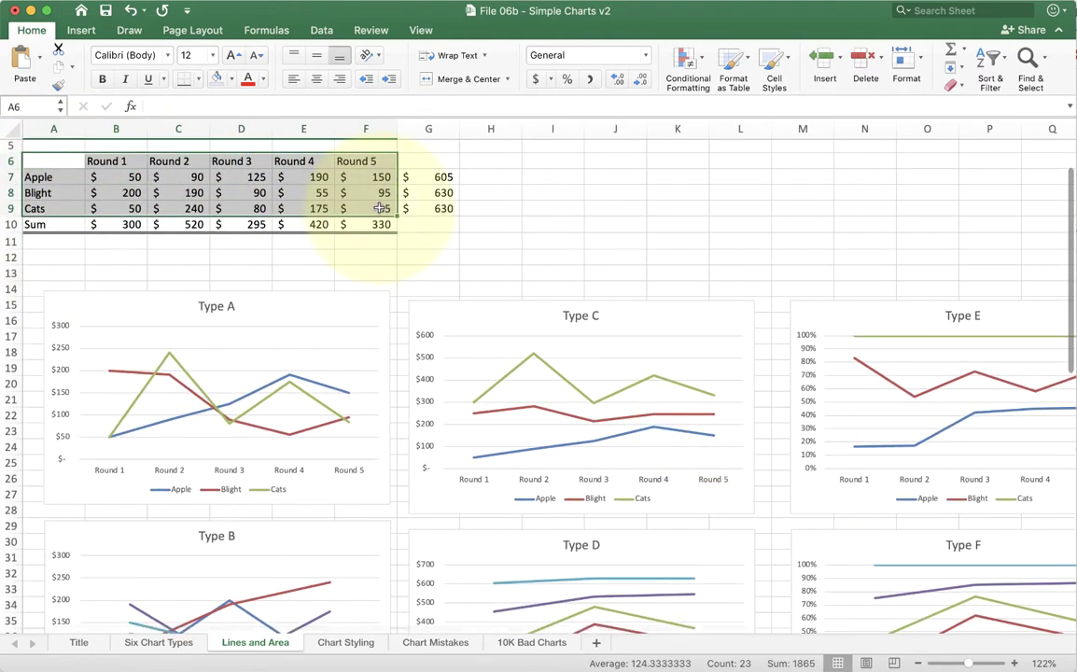
{"action": "left_click", "coordinate": [81, 29]}
{"action": "left_click", "coordinate": [516, 70]}
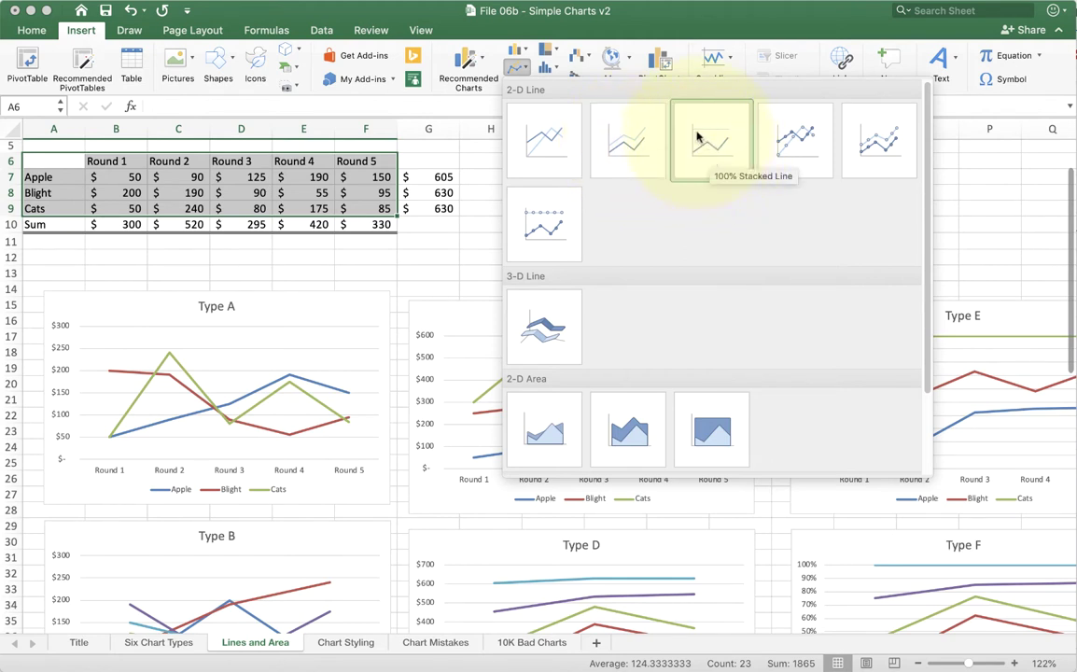
{"action": "left_click", "coordinate": [448, 252]}
{"action": "left_click", "coordinate": [289, 259]}
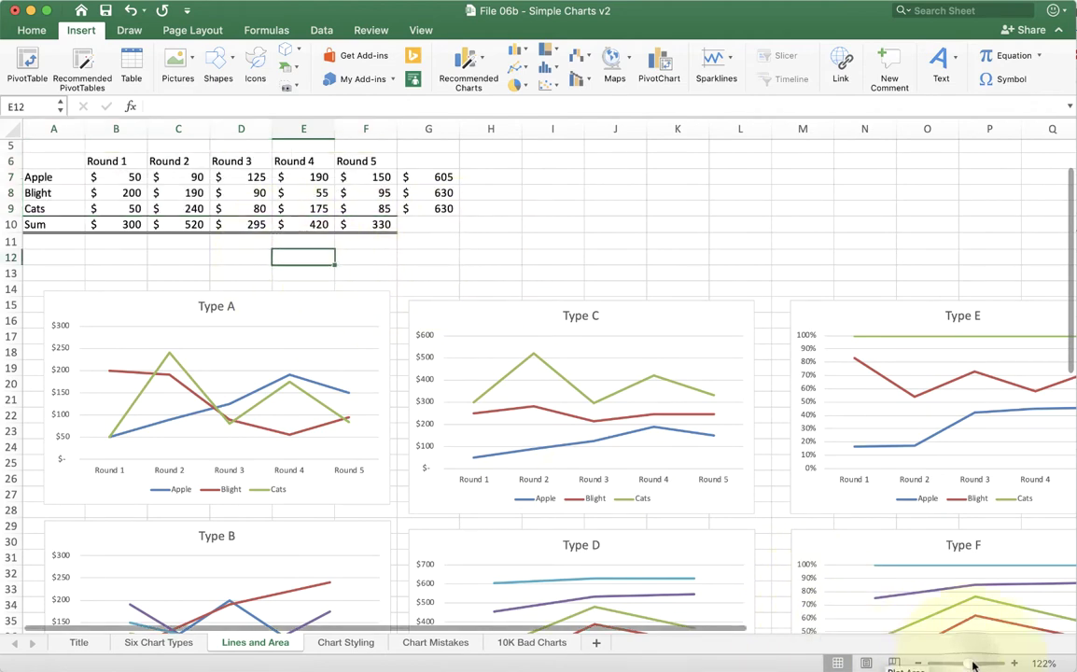
Step: Zoom in on the Type A line chart and inspect the Round 1 points of the Blight and Cats series
{"action": "left_click_drag", "start_coordinate": [971, 664], "coordinate": [983, 665]}
{"action": "scroll", "coordinate": [817, 250], "scroll_direction": "down", "scroll_amount": 5}
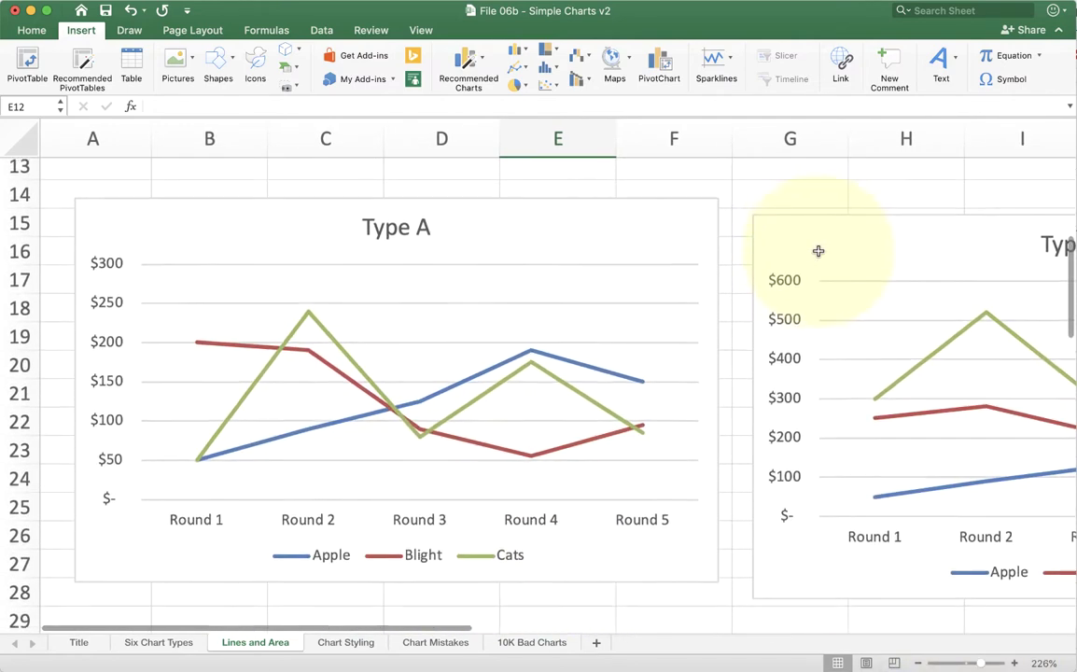
{"action": "scroll", "coordinate": [817, 250], "scroll_direction": "down", "scroll_amount": 1}
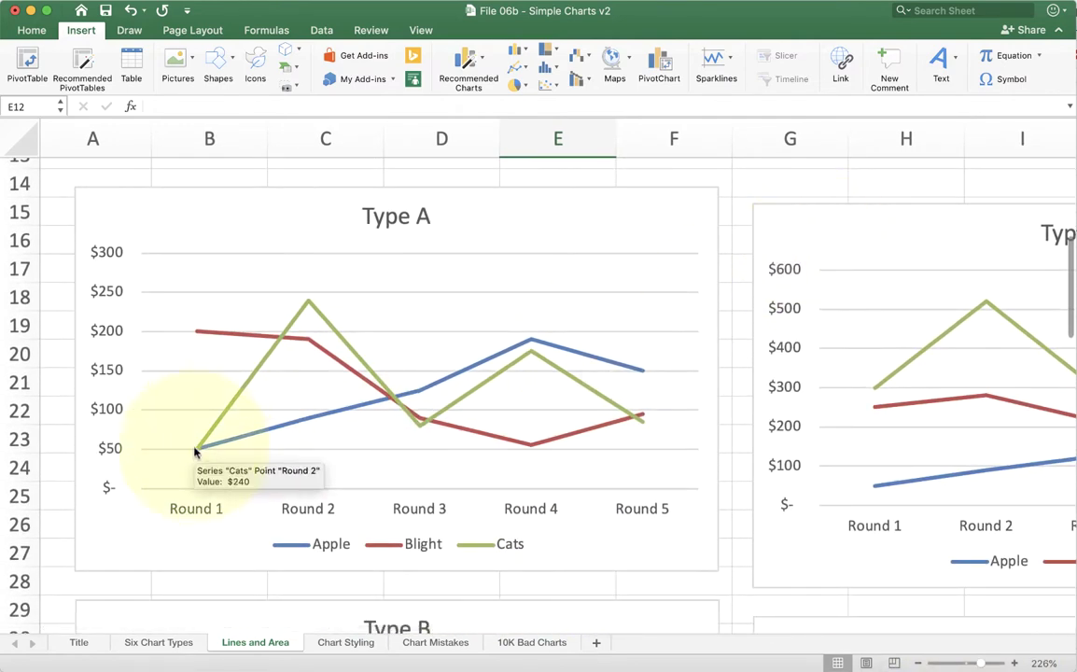
{"action": "mouse_move", "coordinate": [199, 332]}
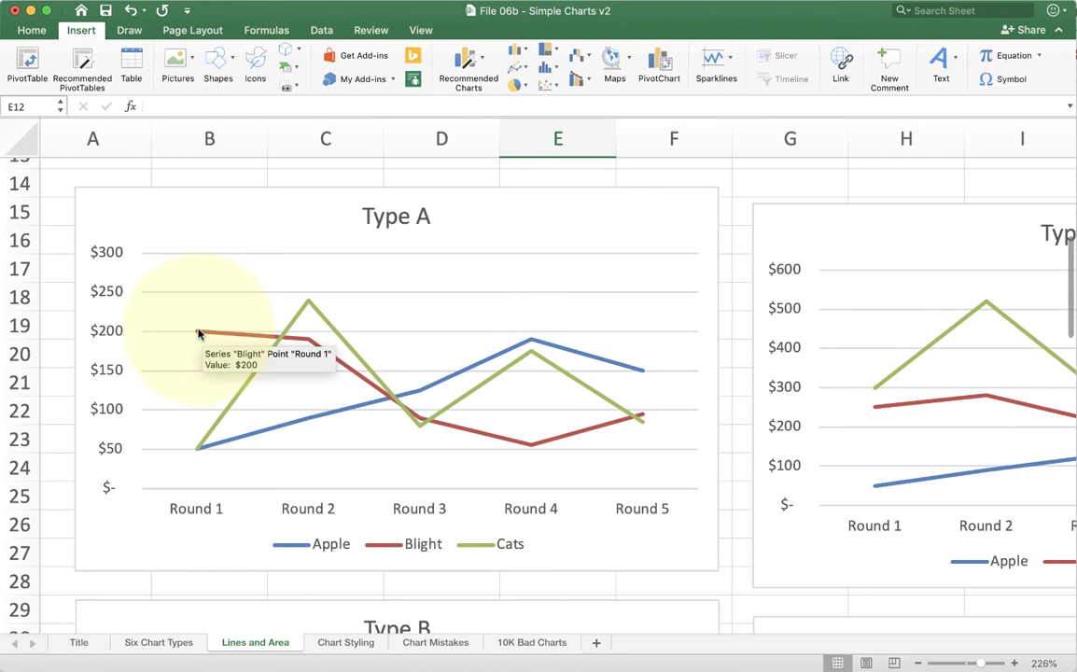
{"action": "left_click", "coordinate": [199, 332]}
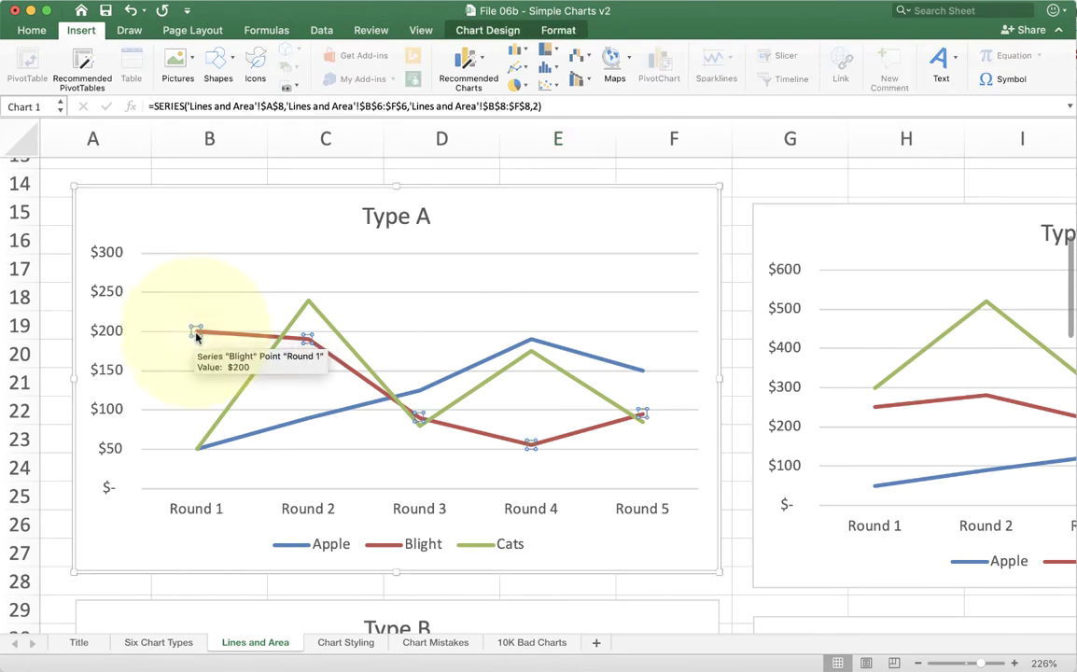
{"action": "mouse_move", "coordinate": [197, 450]}
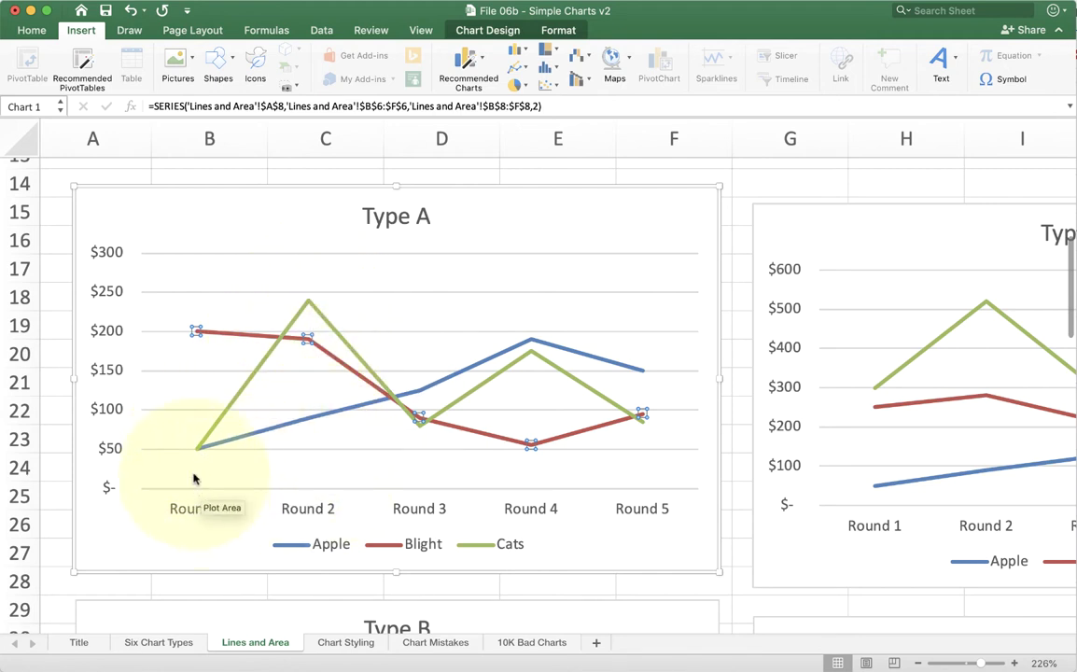
{"action": "mouse_move", "coordinate": [203, 341]}
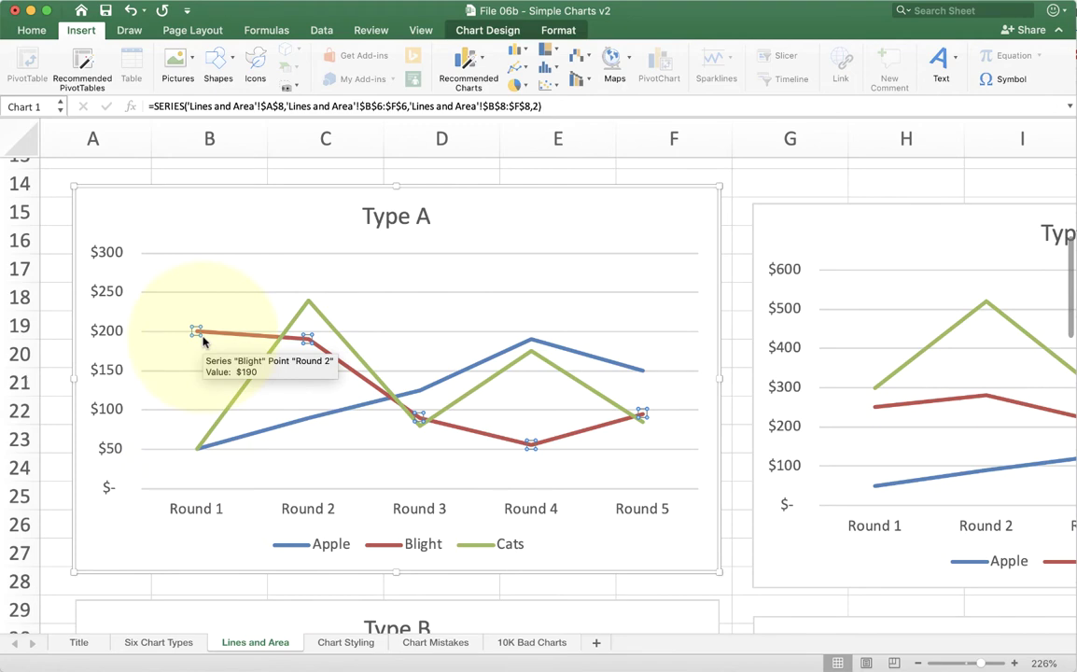
Step: Compare the Round 1 points of the Type A chart with the Apple, Blight and Cats points in the Type C chart
{"action": "scroll", "coordinate": [204, 341], "scroll_direction": "right", "scroll_amount": 10}
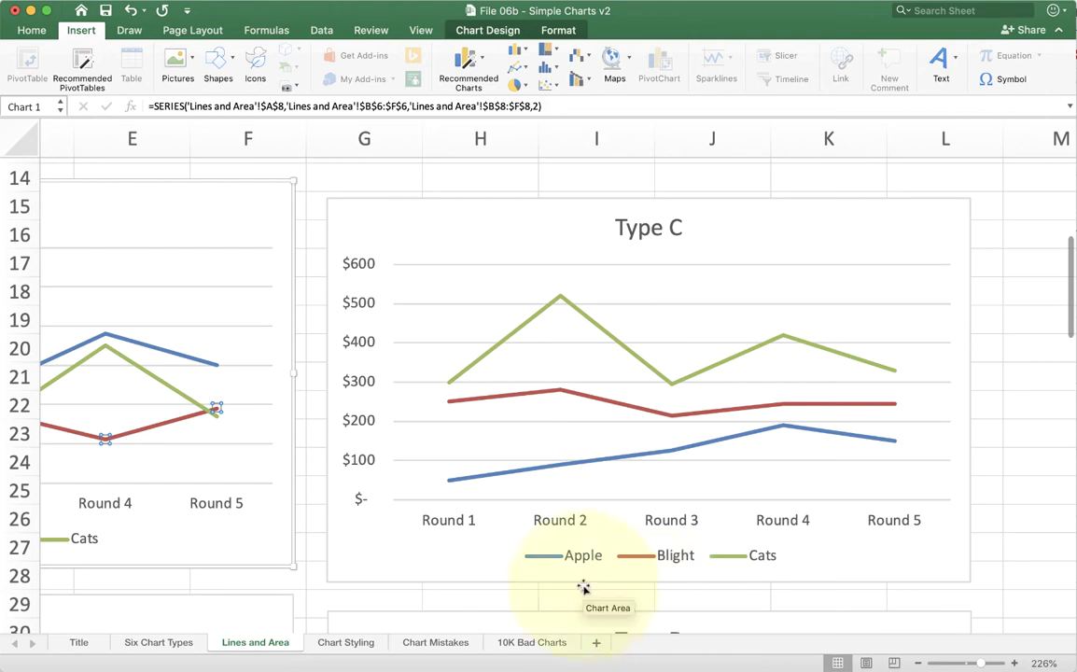
{"action": "scroll", "coordinate": [579, 589], "scroll_direction": "left", "scroll_amount": 10}
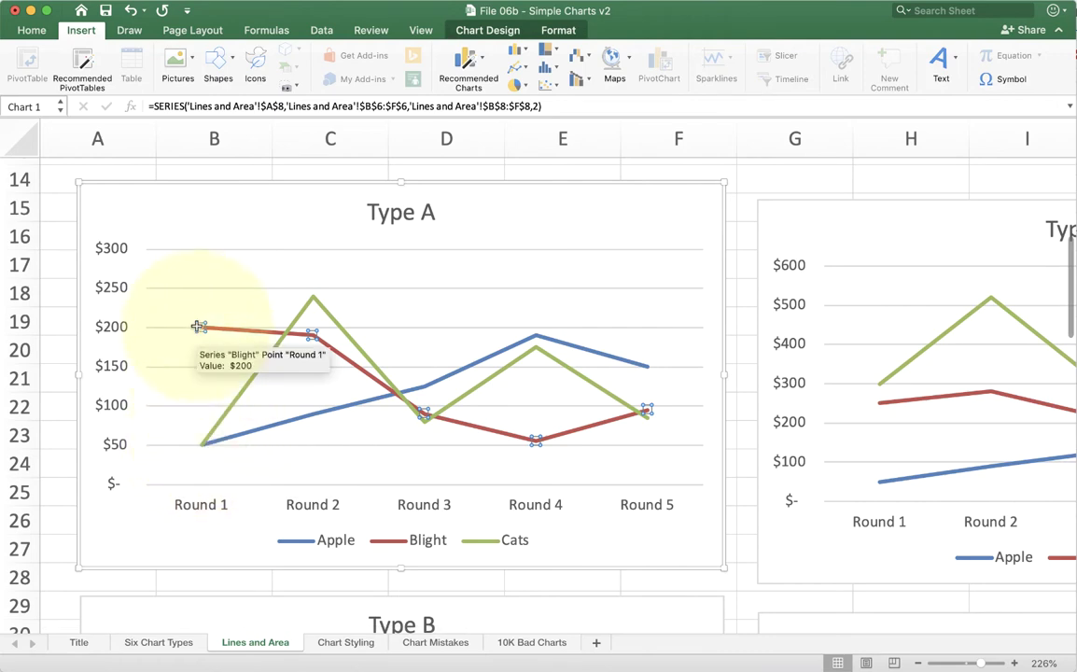
{"action": "scroll", "coordinate": [200, 329], "scroll_direction": "right", "scroll_amount": 8}
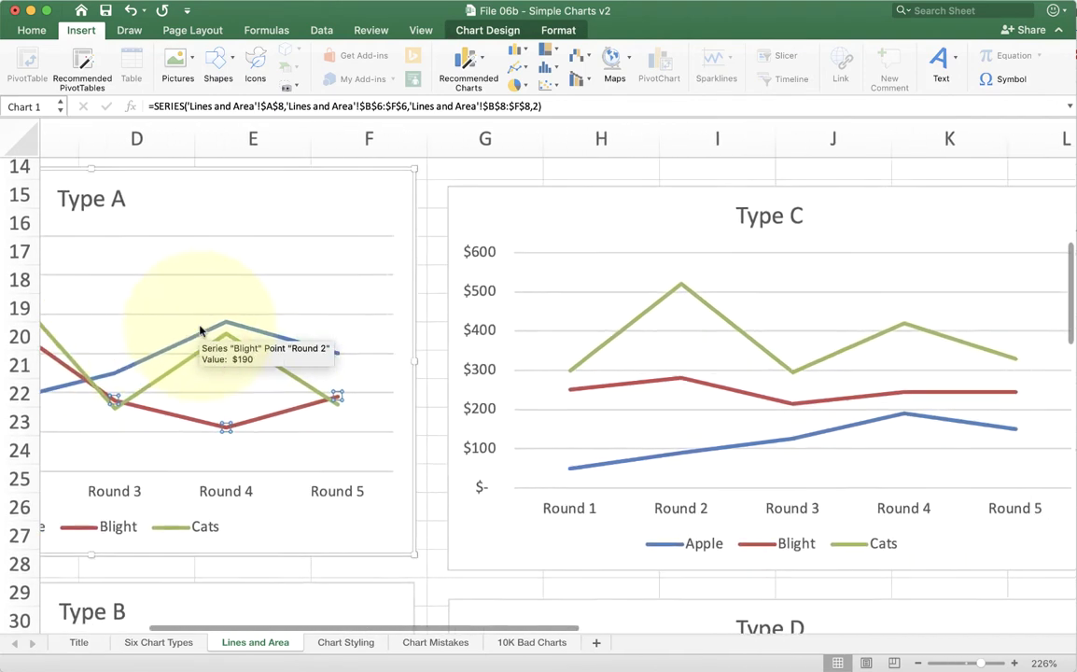
{"action": "mouse_move", "coordinate": [531, 467]}
{"action": "mouse_move", "coordinate": [534, 390]}
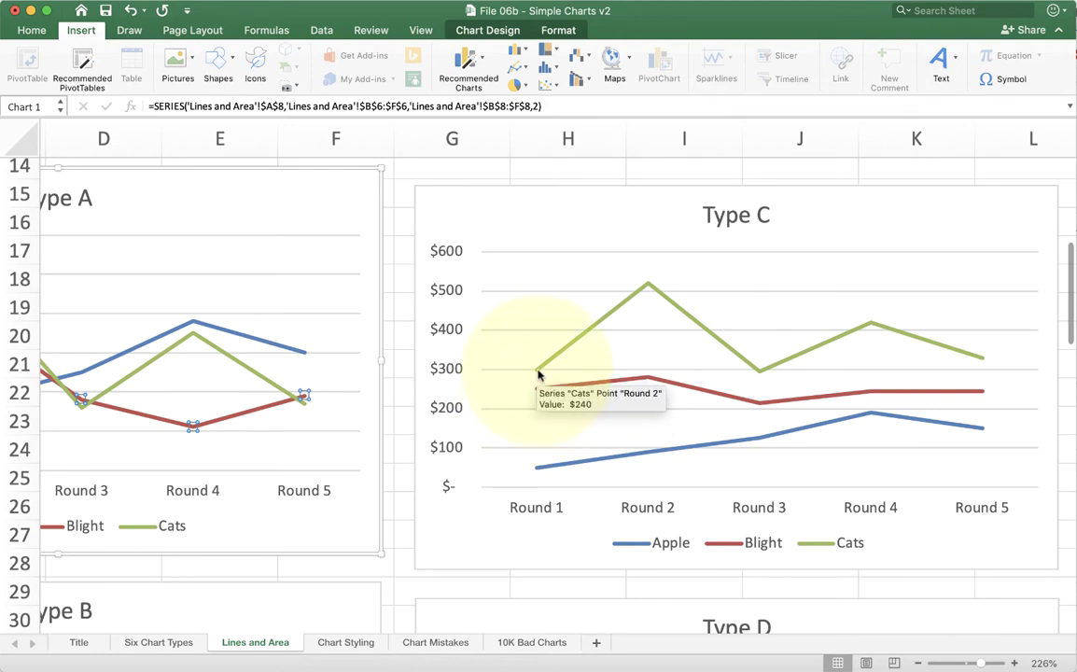
{"action": "scroll", "coordinate": [539, 373], "scroll_direction": "right", "scroll_amount": 3}
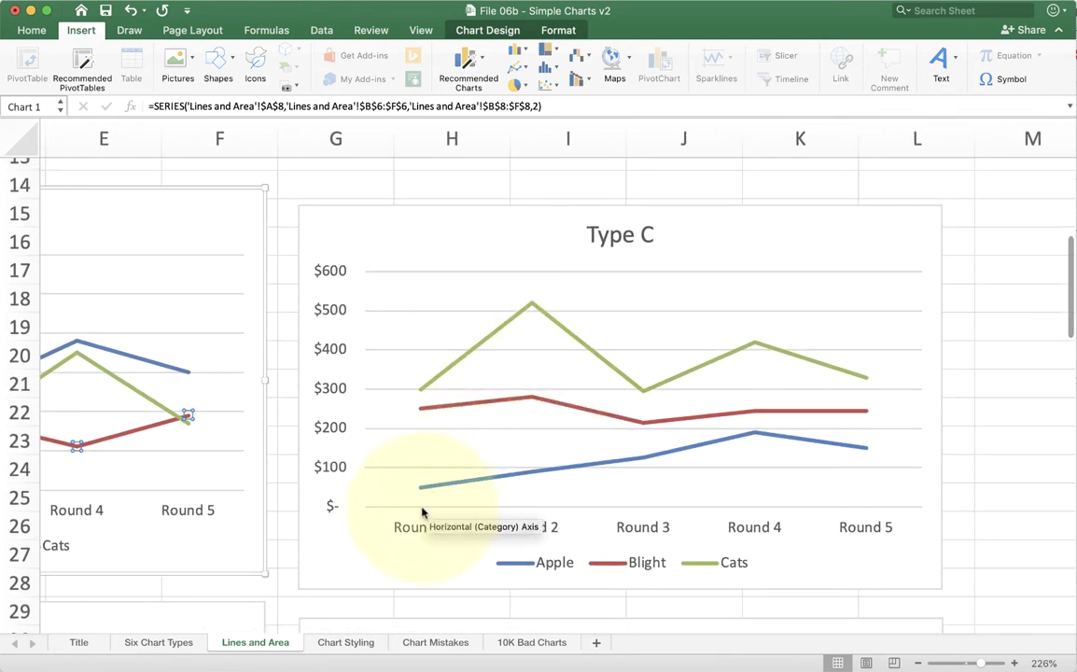
{"action": "mouse_move", "coordinate": [422, 495]}
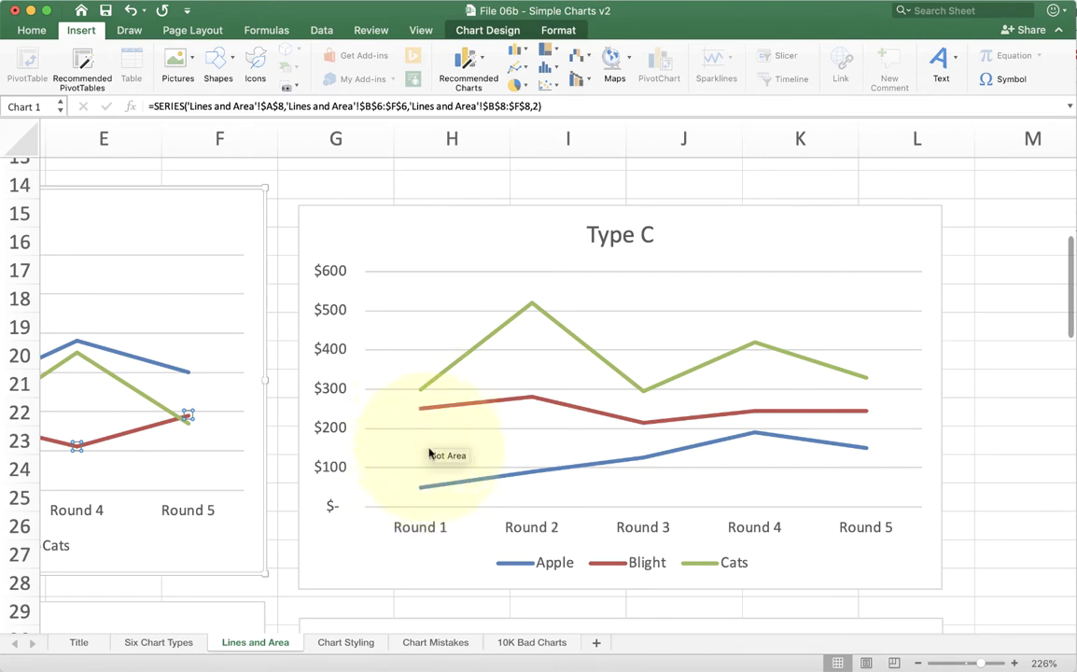
{"action": "mouse_move", "coordinate": [419, 408]}
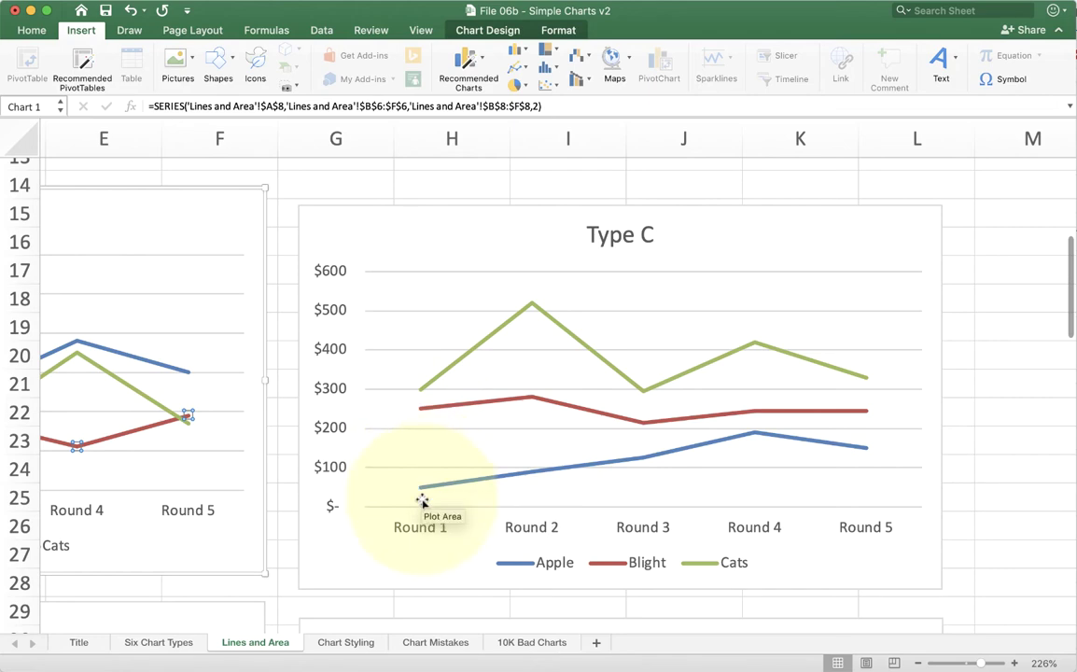
Step: Check the Cats Round 1 value in the Type A chart against its position in the Type C chart
{"action": "scroll", "coordinate": [418, 398], "scroll_direction": "left", "scroll_amount": 3}
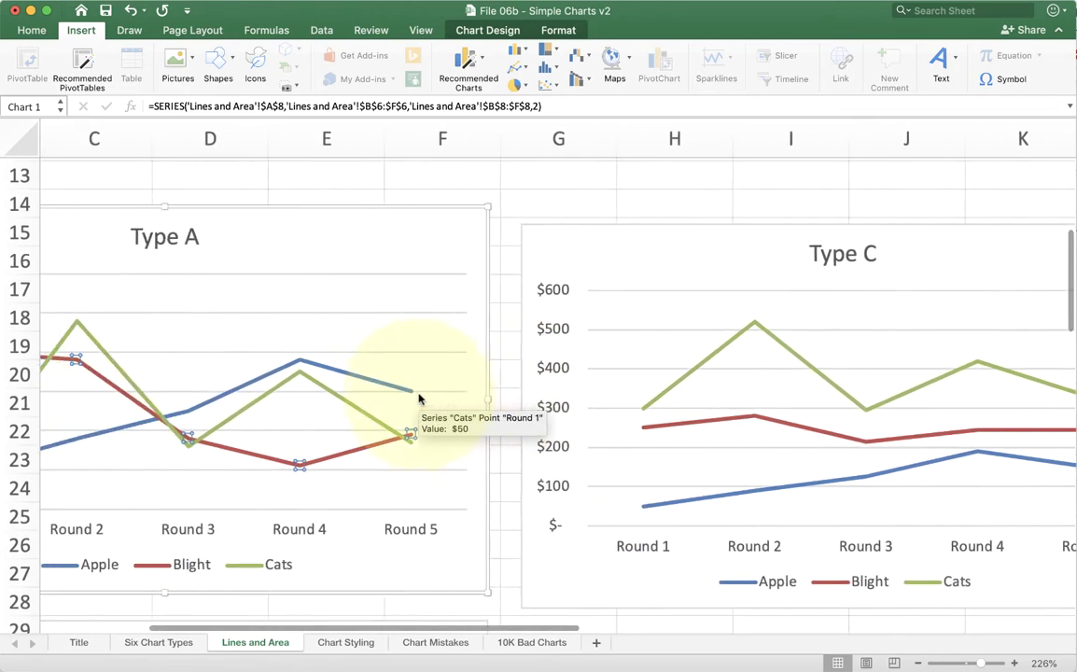
{"action": "scroll", "coordinate": [418, 399], "scroll_direction": "left", "scroll_amount": 5}
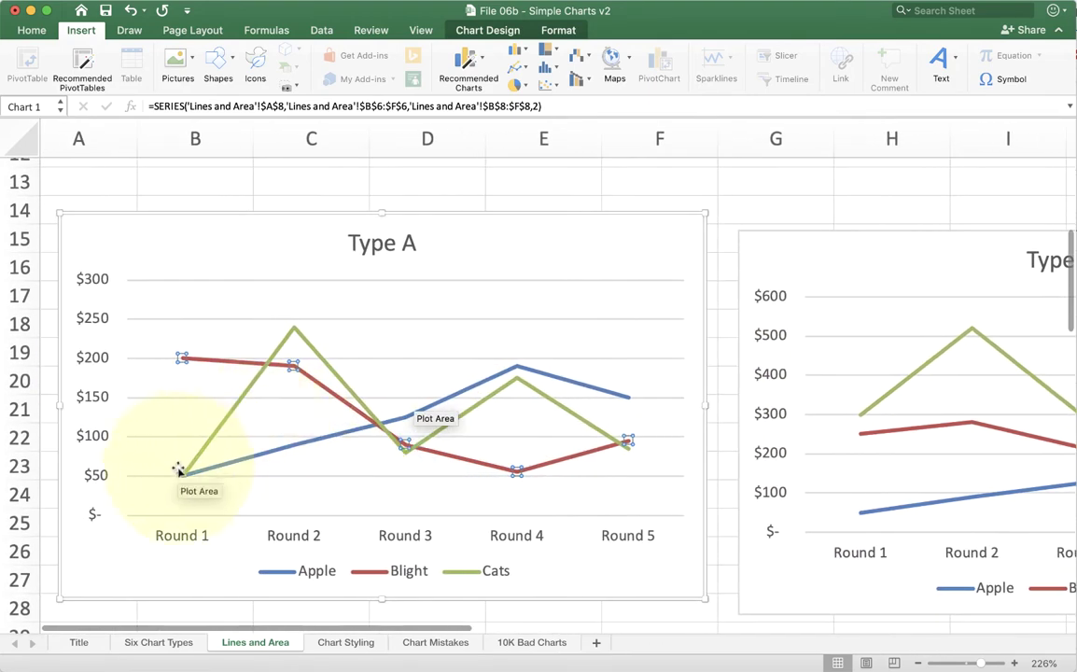
{"action": "mouse_move", "coordinate": [183, 473]}
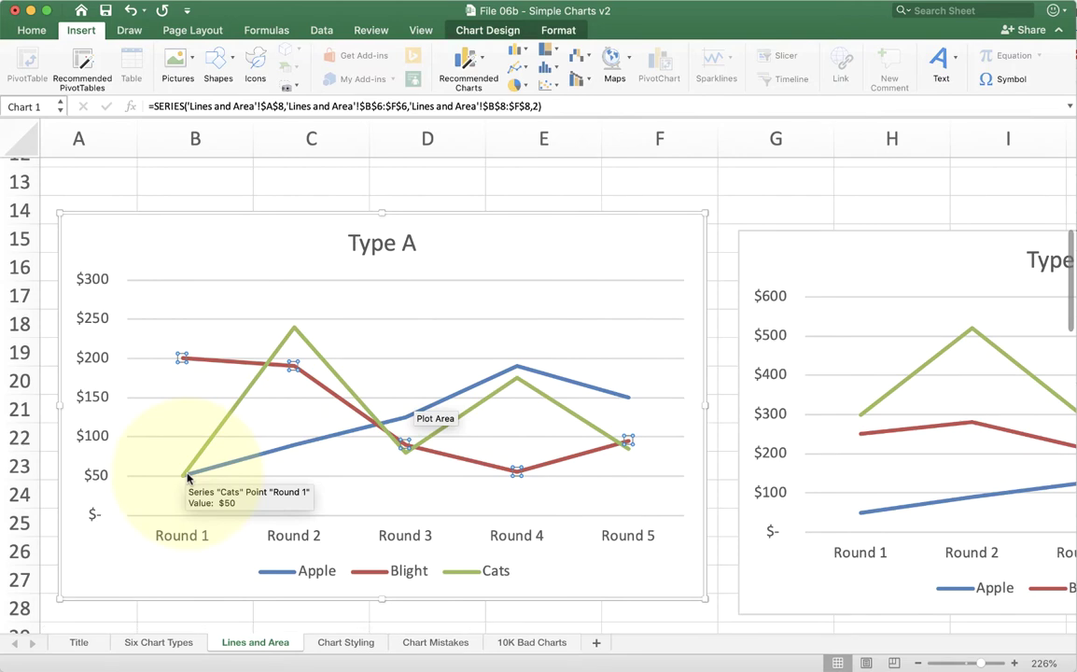
{"action": "scroll", "coordinate": [187, 478], "scroll_direction": "right", "scroll_amount": 8}
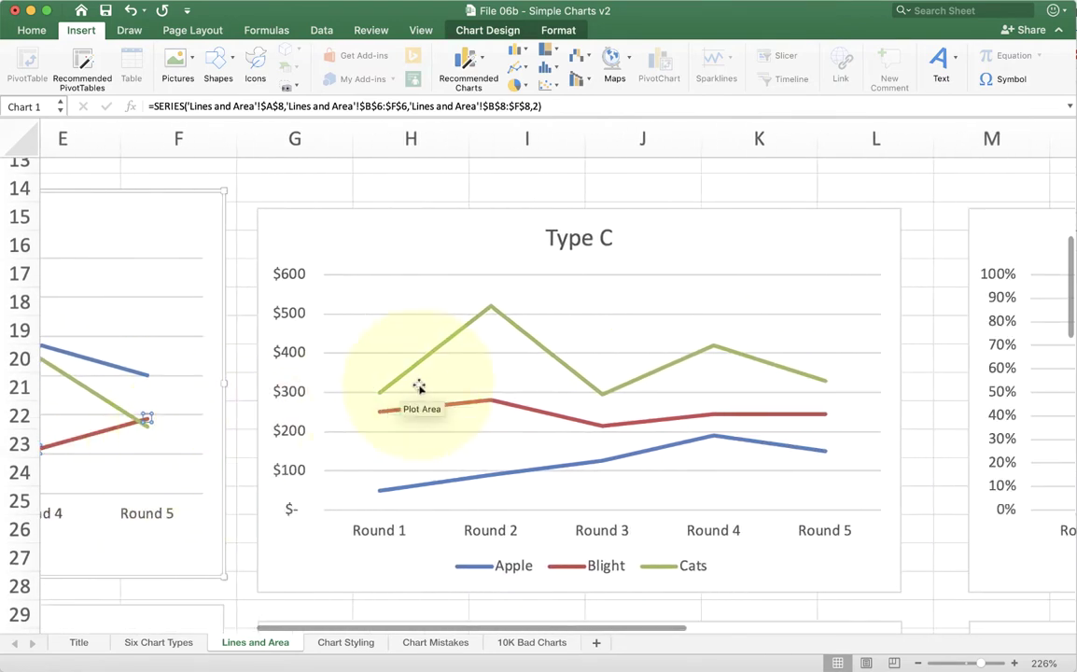
{"action": "mouse_move", "coordinate": [381, 392]}
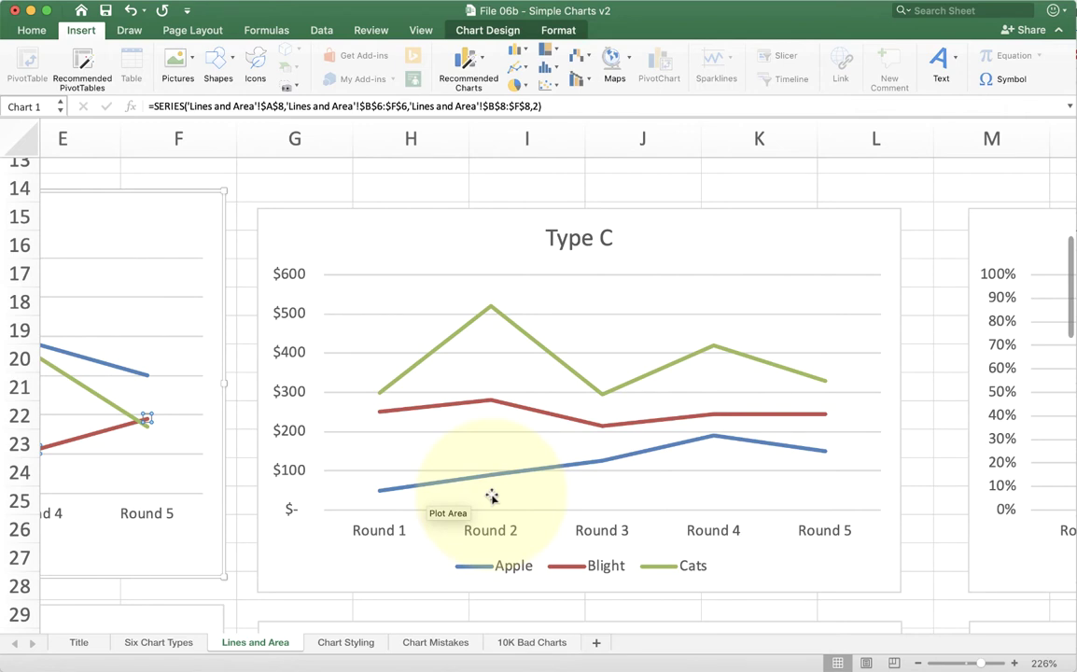
Step: Compare the Type E chart's percentage axis with the Type C dollar axis, and inspect the Apple line at Round 1
{"action": "scroll", "coordinate": [492, 496], "scroll_direction": "left", "scroll_amount": 10}
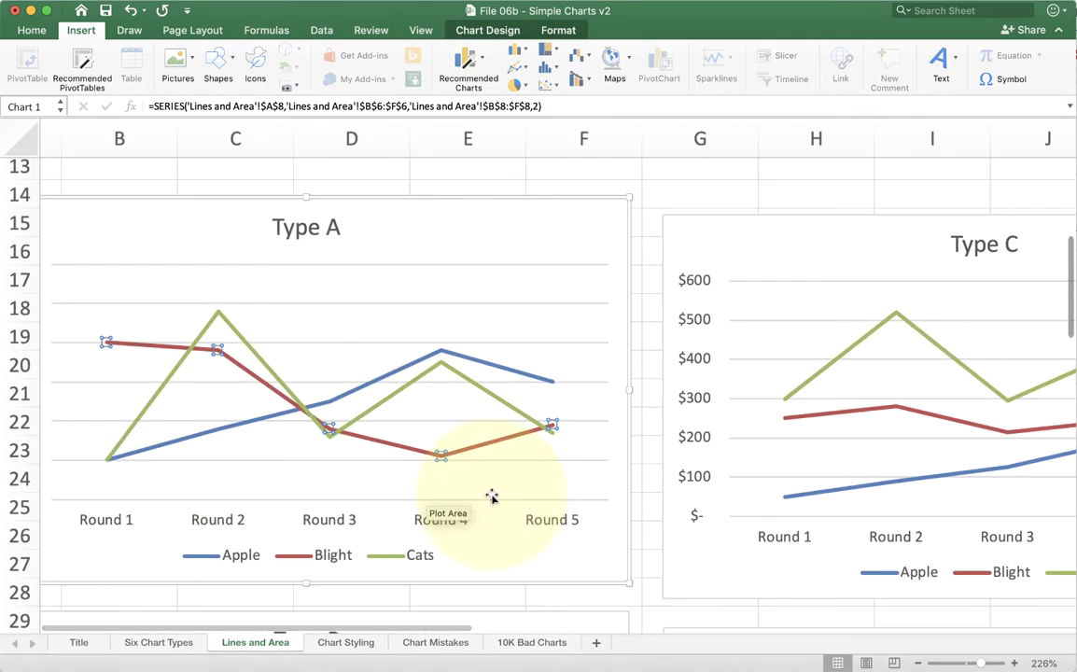
{"action": "scroll", "coordinate": [491, 497], "scroll_direction": "right", "scroll_amount": 10}
{"action": "scroll", "coordinate": [492, 496], "scroll_direction": "right", "scroll_amount": 5}
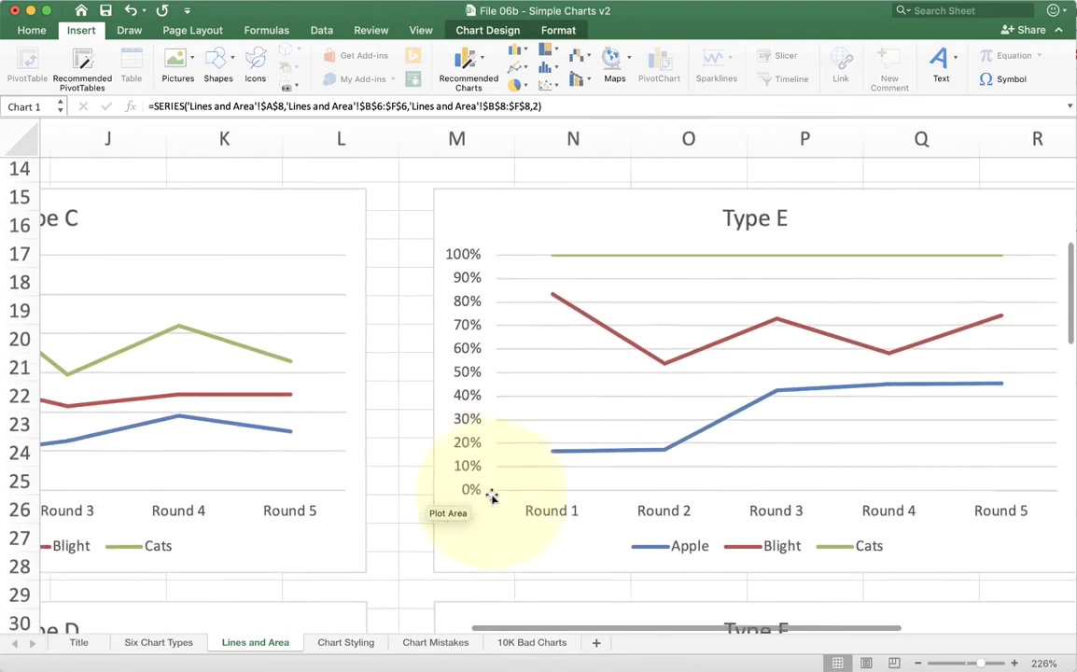
{"action": "scroll", "coordinate": [492, 499], "scroll_direction": "right", "scroll_amount": 2}
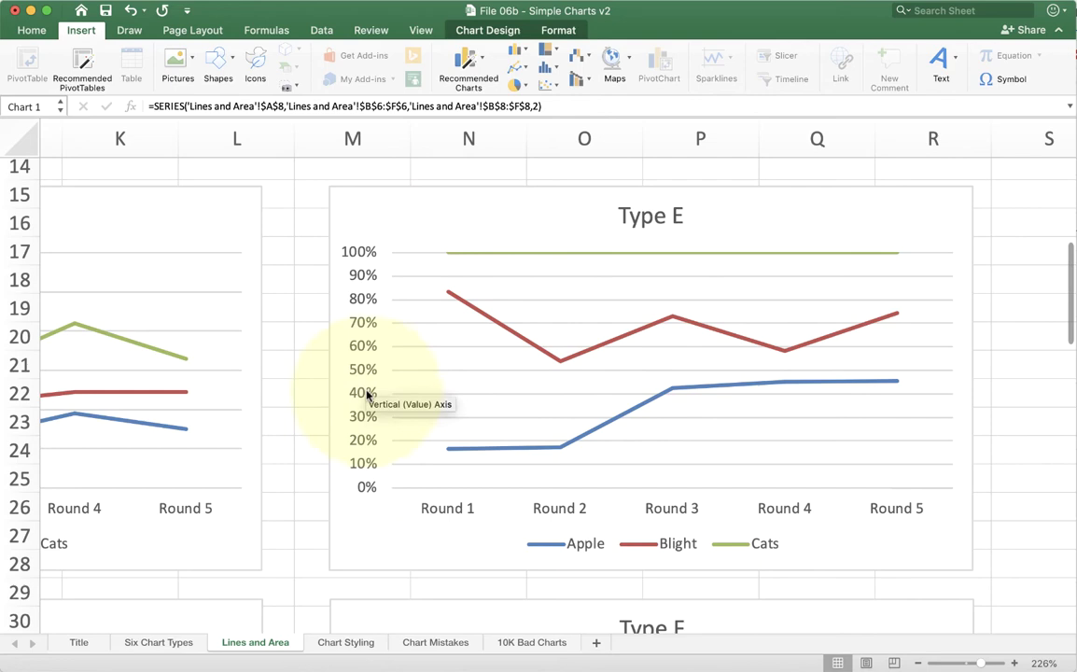
{"action": "scroll", "coordinate": [360, 322], "scroll_direction": "left", "scroll_amount": 15}
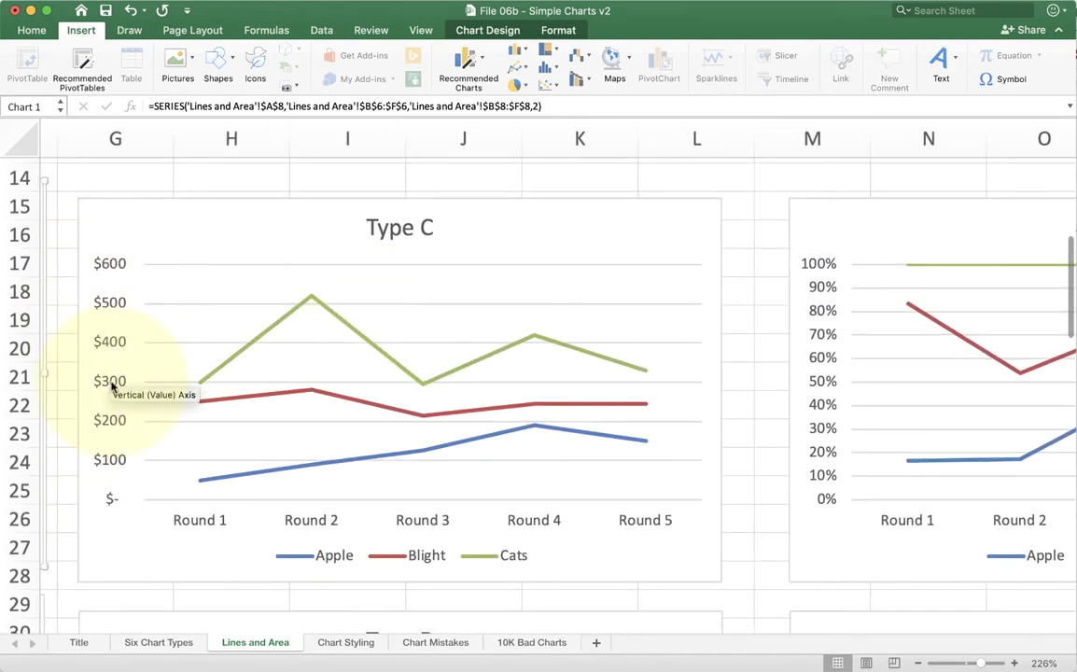
{"action": "scroll", "coordinate": [789, 415], "scroll_direction": "right", "scroll_amount": 15}
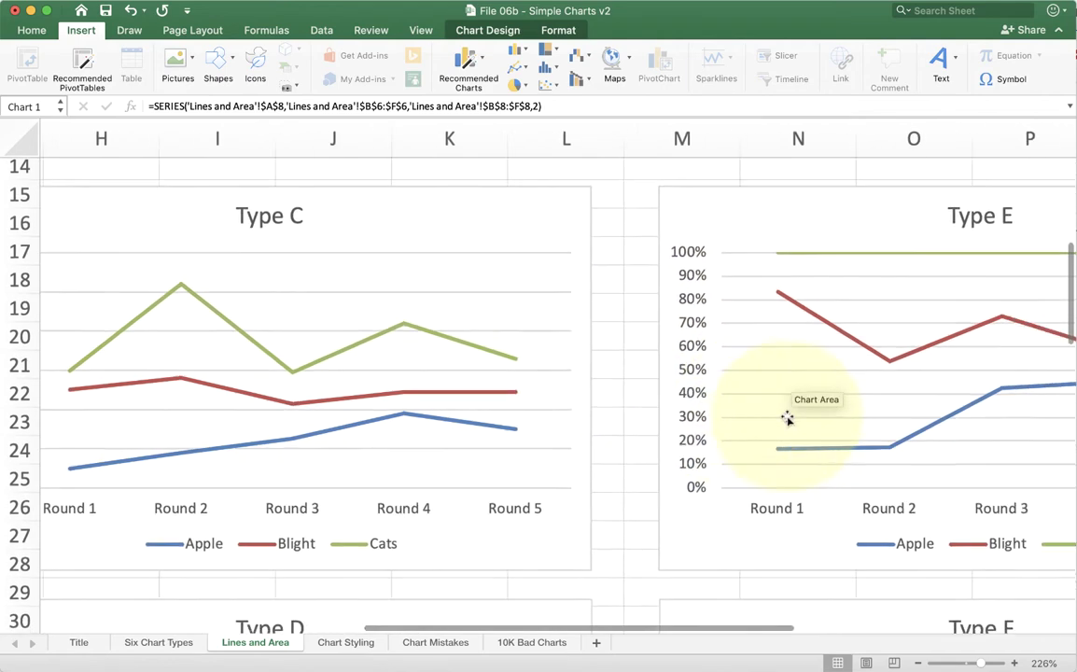
{"action": "scroll", "coordinate": [789, 415], "scroll_direction": "right", "scroll_amount": 5}
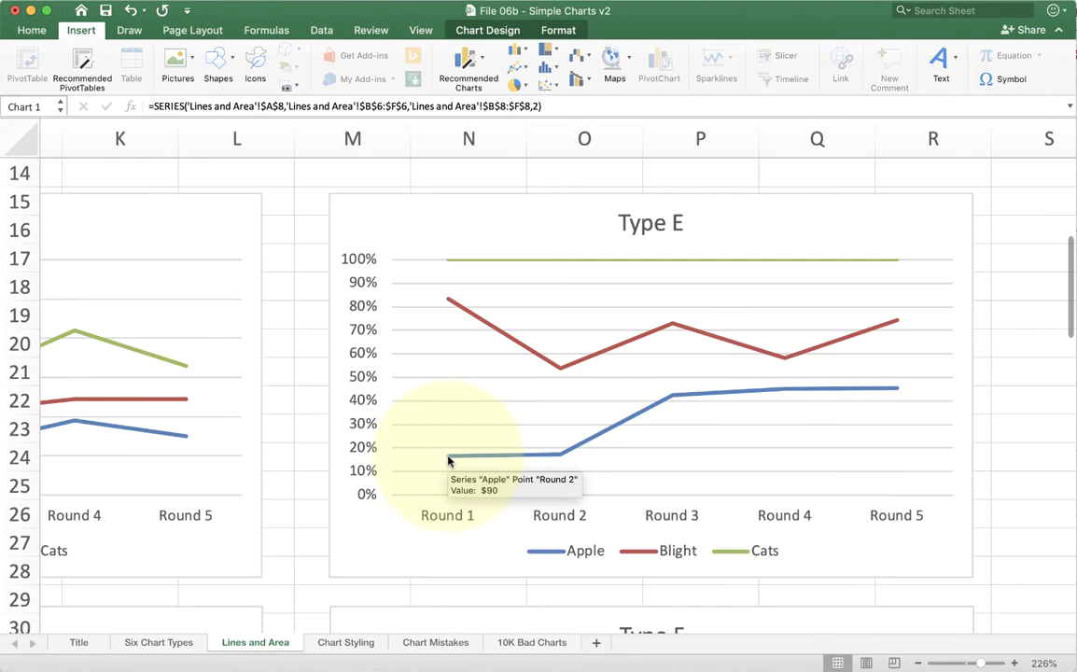
Step: Reorder the series of the Type C line chart so that Cats comes first, ahead of Apple and Blight
{"action": "scroll", "coordinate": [448, 460], "scroll_direction": "left", "scroll_amount": 10}
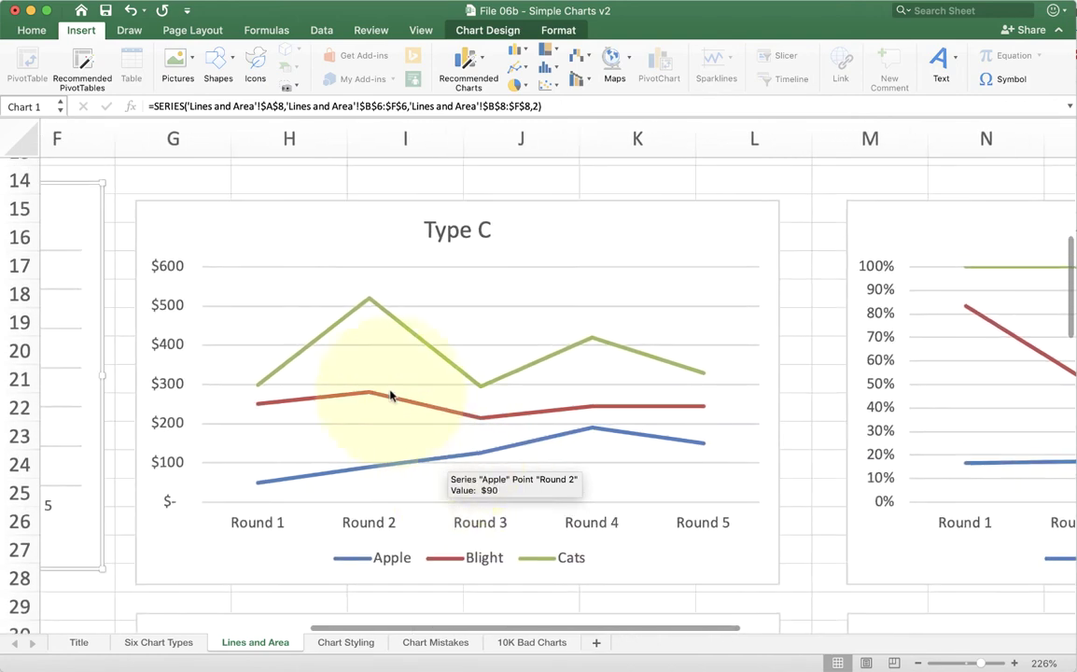
{"action": "left_click", "coordinate": [233, 219]}
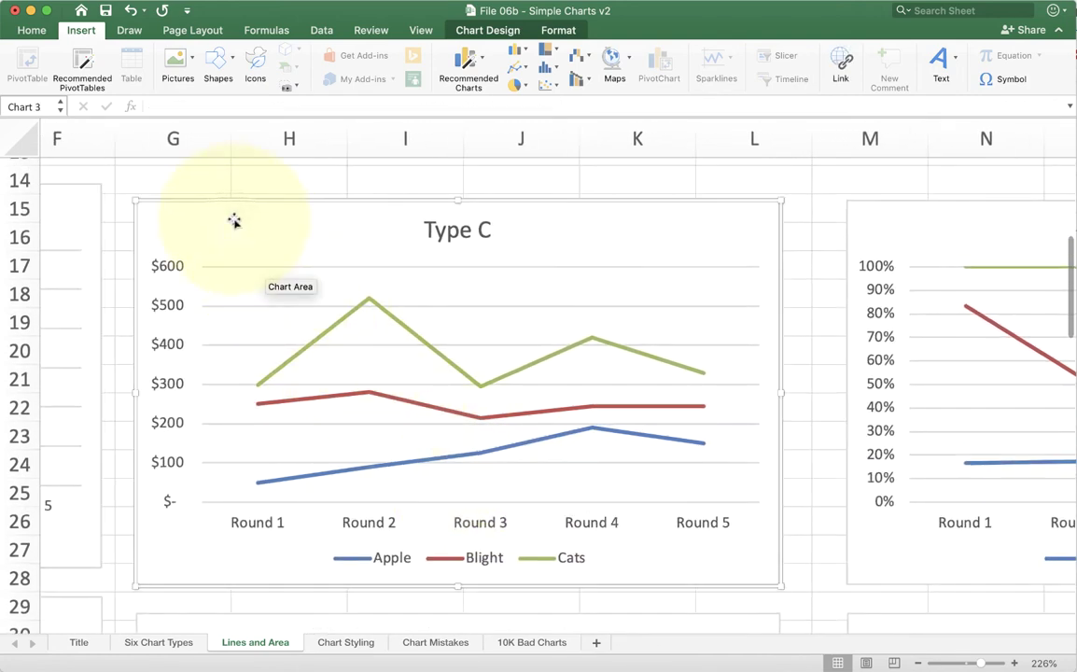
{"action": "left_click", "coordinate": [507, 30]}
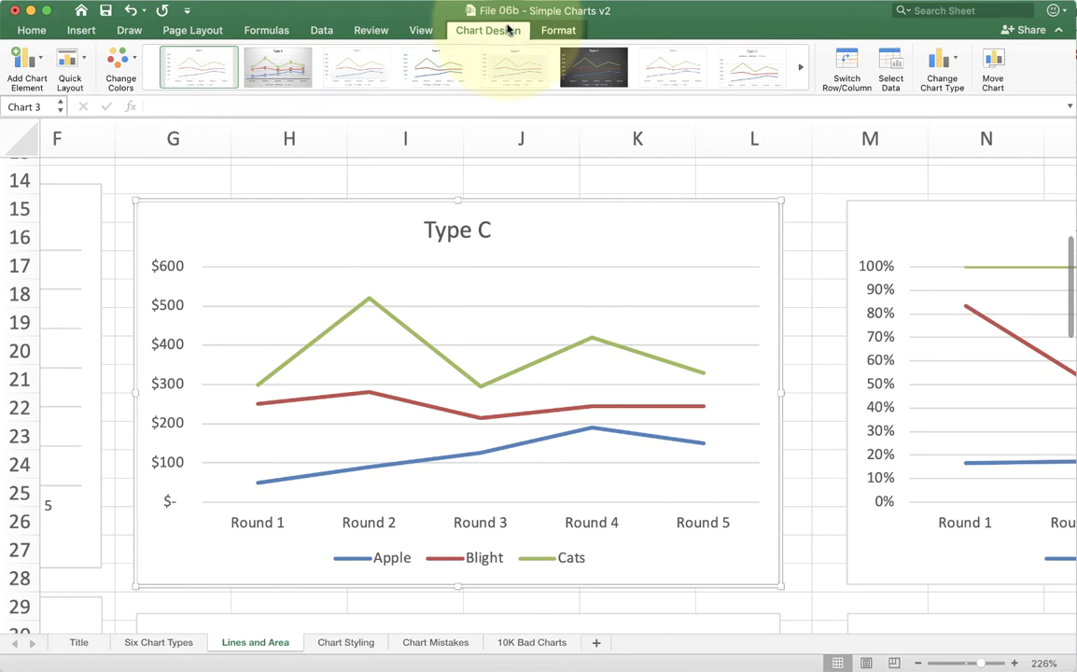
{"action": "left_click", "coordinate": [887, 70]}
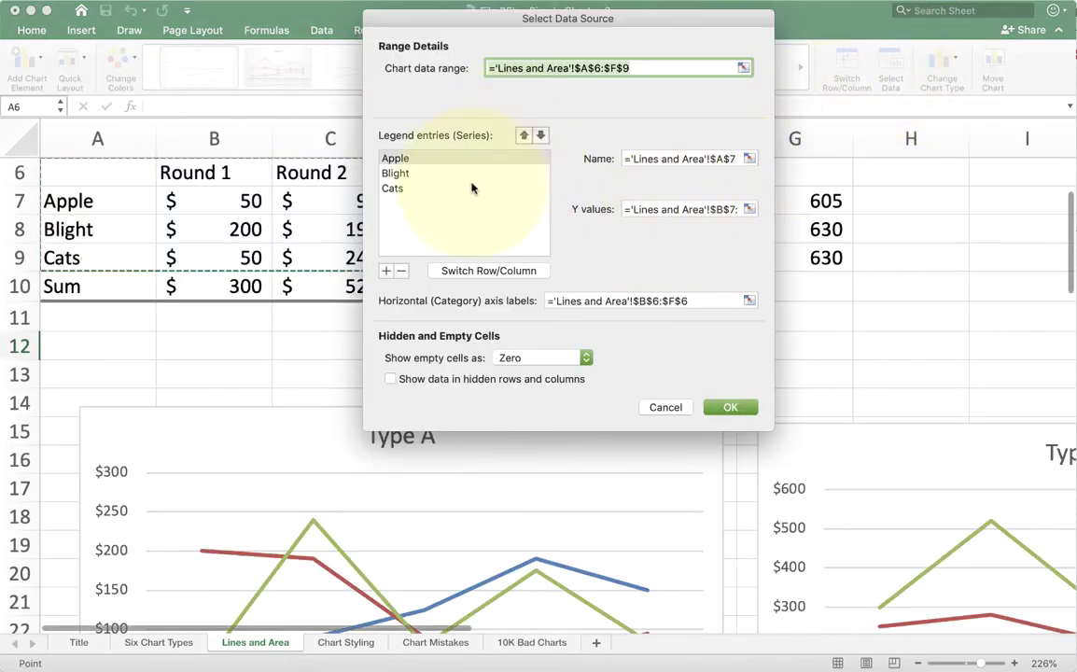
{"action": "left_click", "coordinate": [433, 160]}
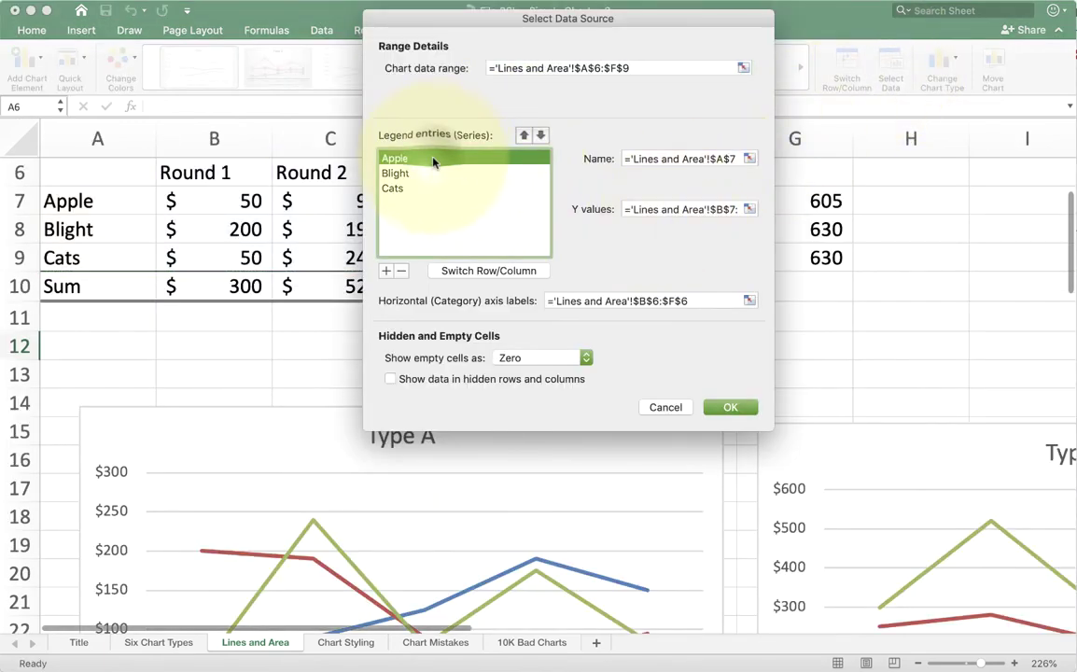
{"action": "left_click", "coordinate": [433, 188]}
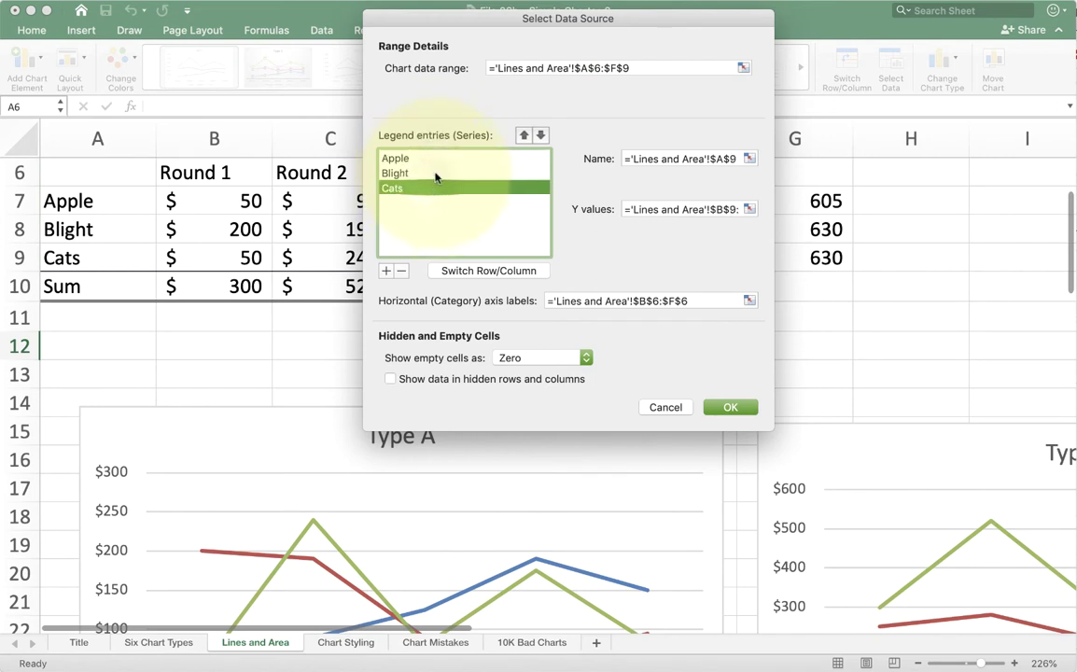
{"action": "left_click", "coordinate": [523, 136]}
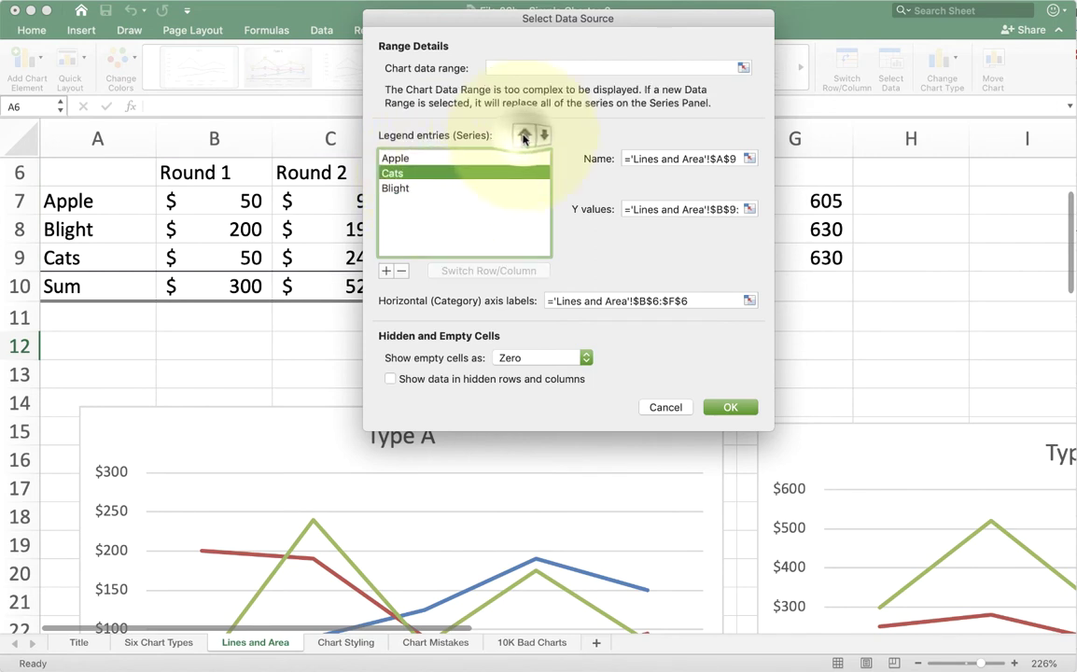
{"action": "left_click", "coordinate": [524, 136]}
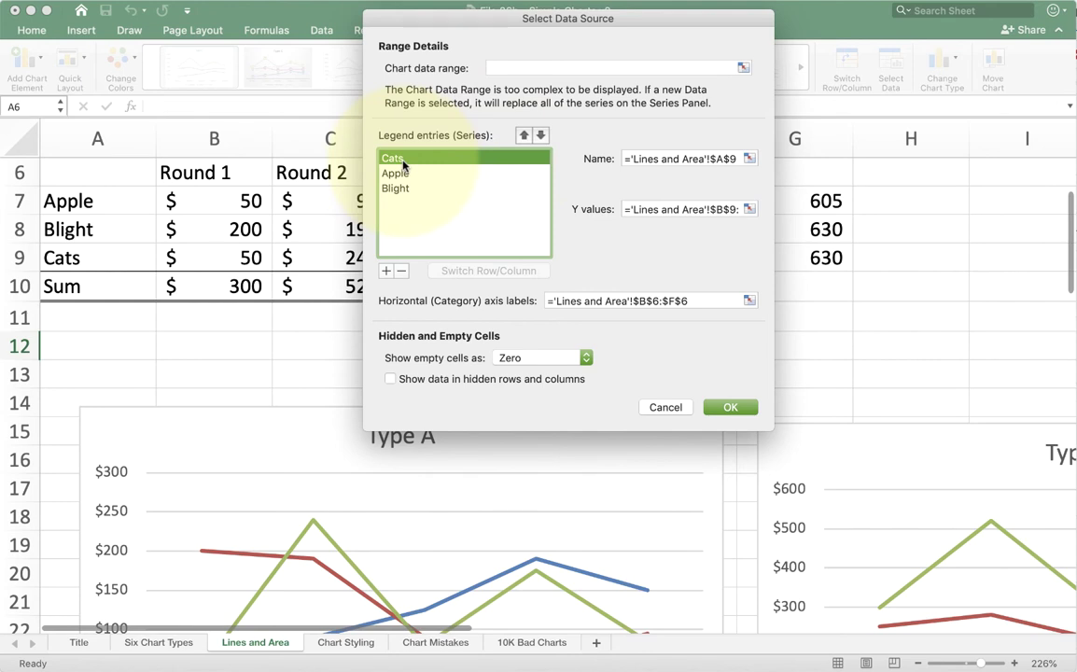
{"action": "left_click", "coordinate": [742, 411]}
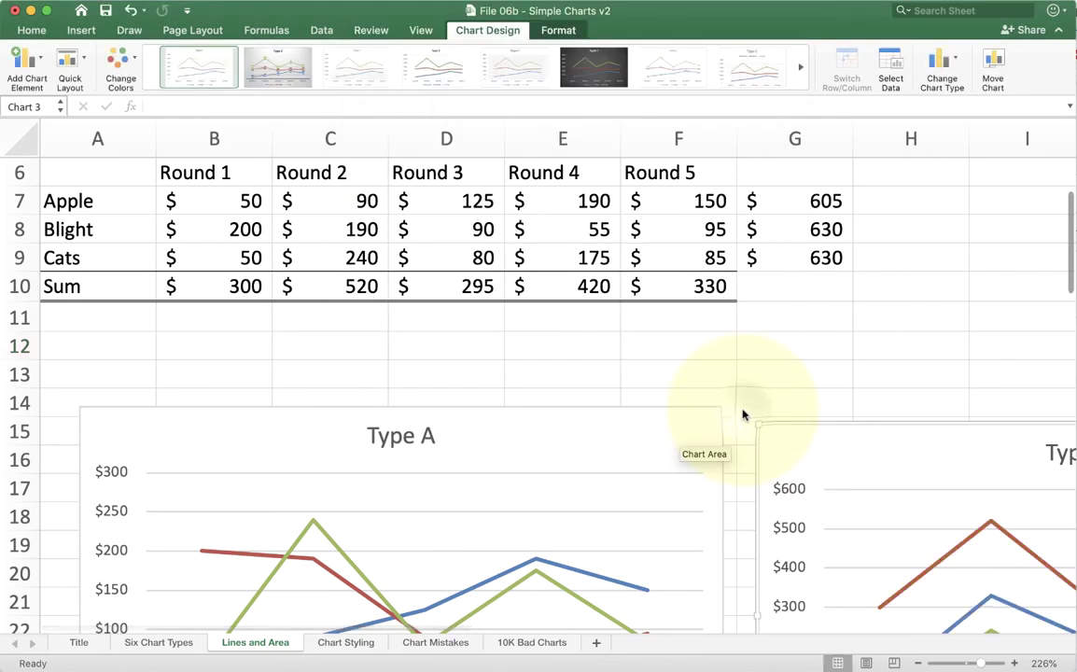
Step: Deselect the Type C chart and examine how its stacked lines and legend are ordered
{"action": "scroll", "coordinate": [742, 414], "scroll_direction": "down", "scroll_amount": 5}
{"action": "scroll", "coordinate": [741, 415], "scroll_direction": "right", "scroll_amount": 3}
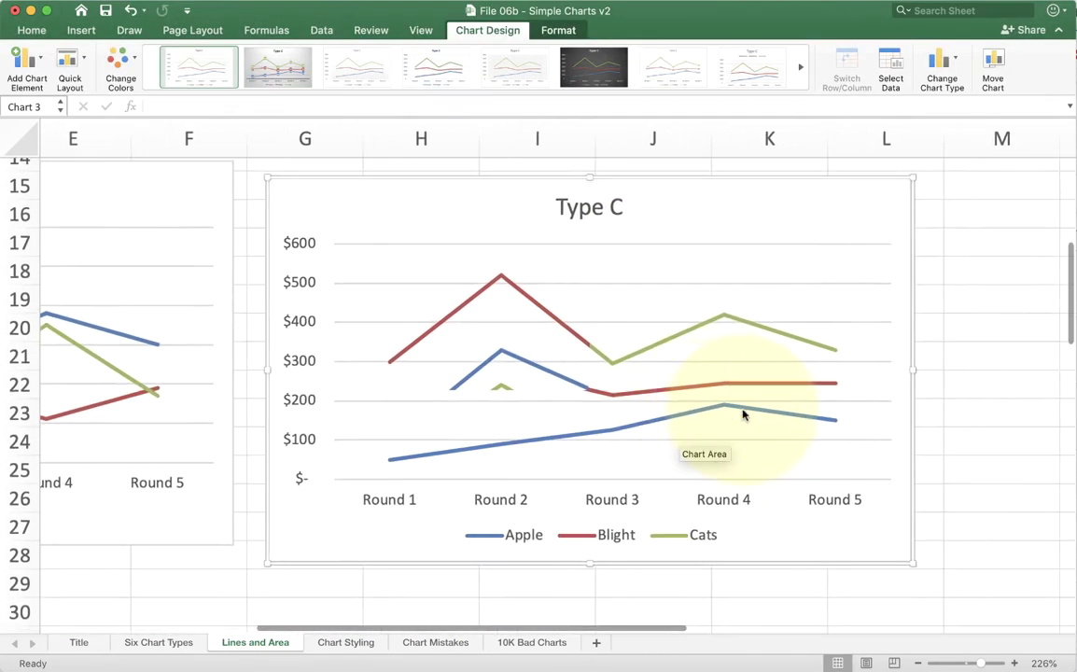
{"action": "left_click", "coordinate": [936, 197]}
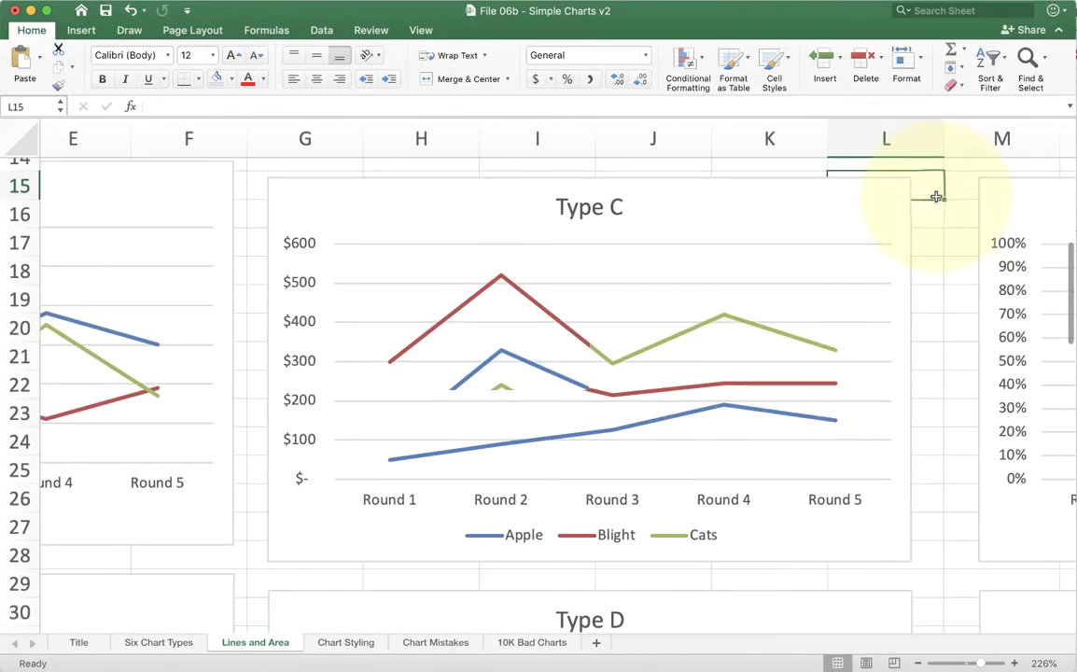
{"action": "scroll", "coordinate": [936, 197], "scroll_direction": "down", "scroll_amount": 5}
{"action": "scroll", "coordinate": [936, 197], "scroll_direction": "up", "scroll_amount": 5}
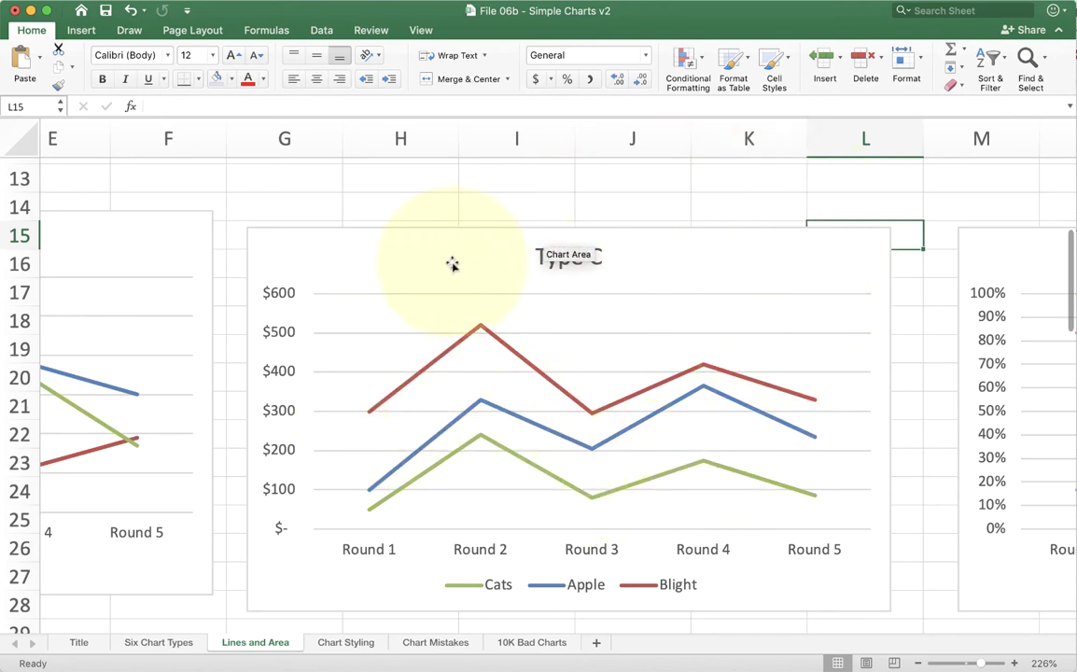
Step: Swap the rows and columns of the Type A line chart so each round becomes a series
{"action": "scroll", "coordinate": [452, 264], "scroll_direction": "left", "scroll_amount": 10}
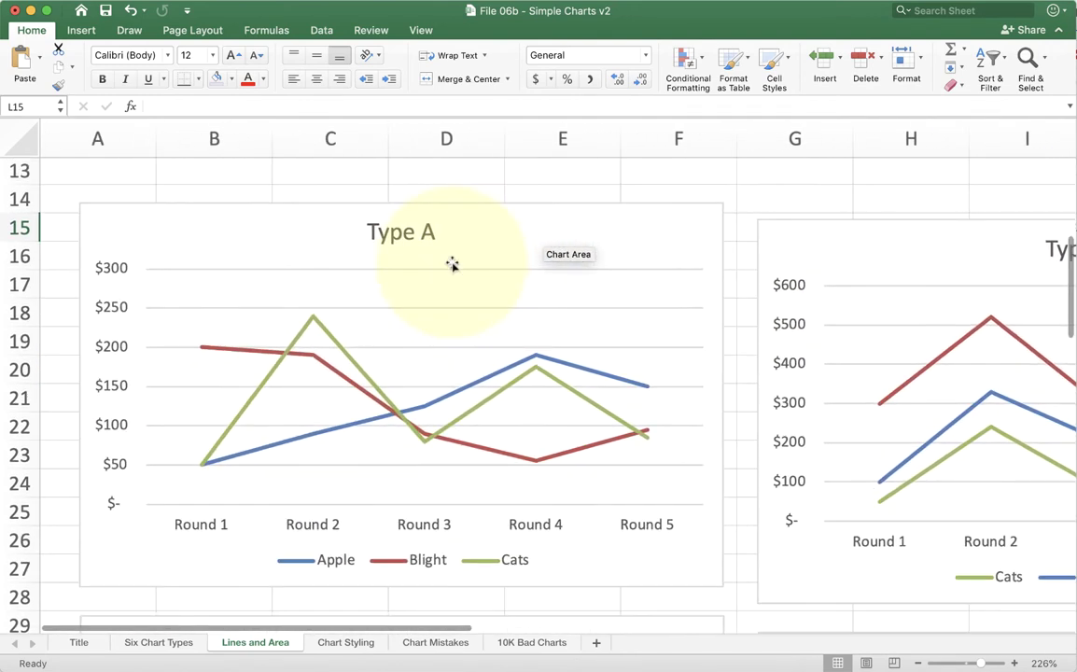
{"action": "left_click", "coordinate": [498, 224]}
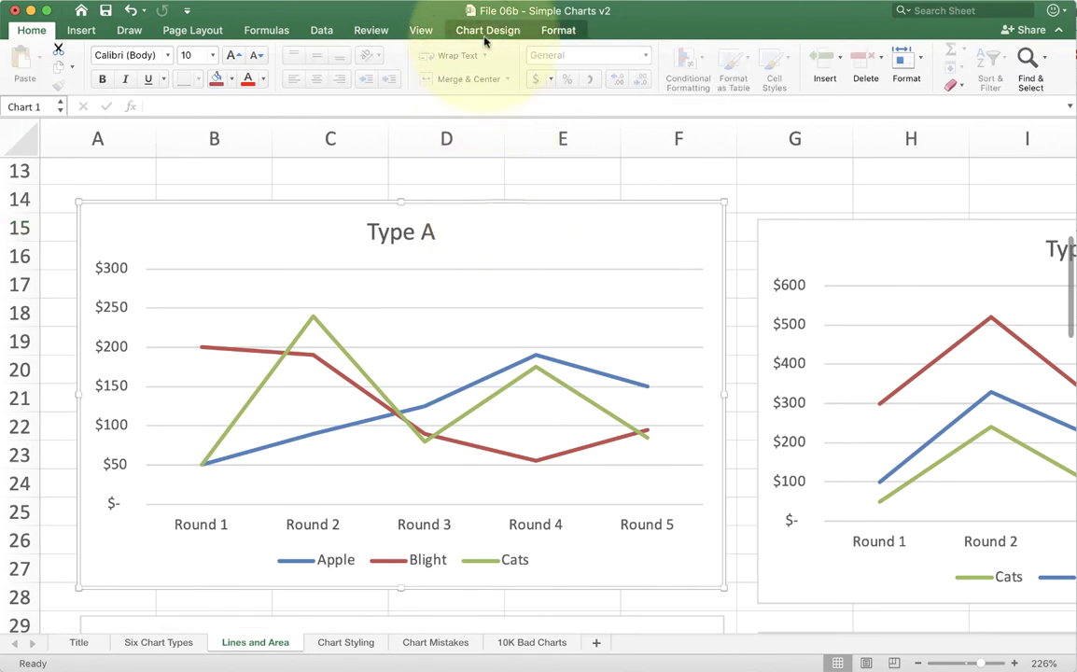
{"action": "left_click", "coordinate": [485, 35]}
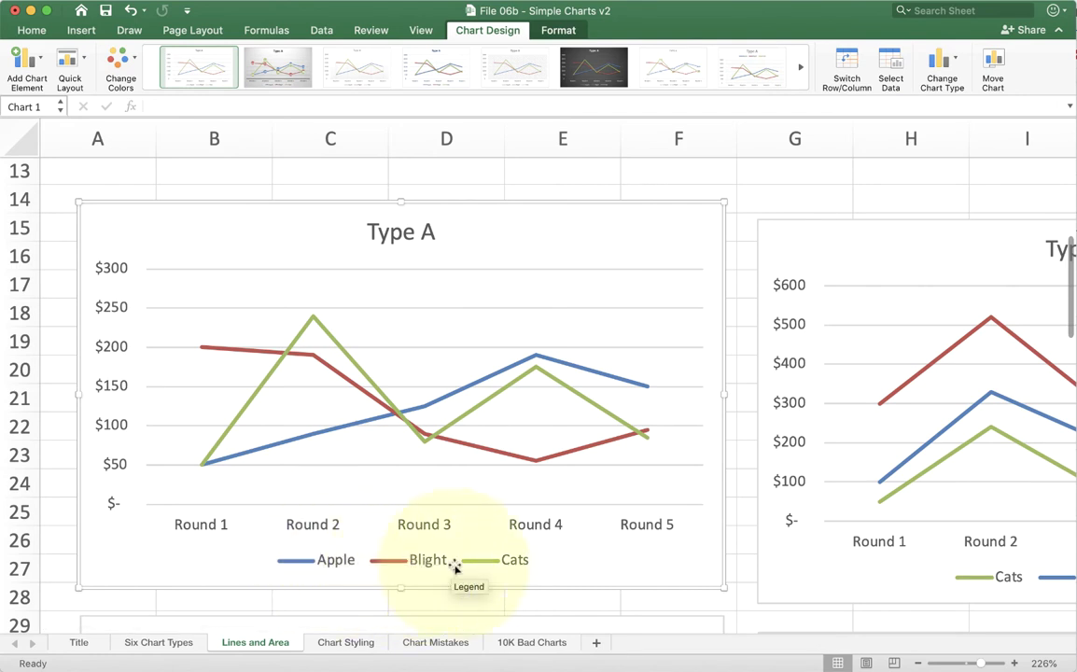
{"action": "left_click", "coordinate": [843, 60]}
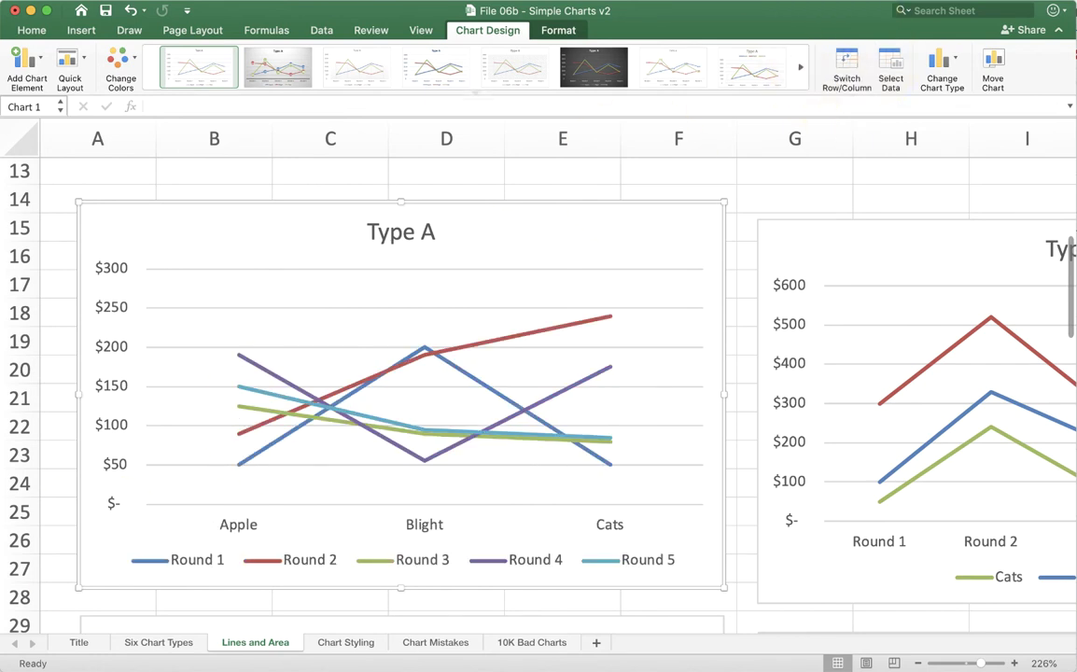
Step: Inspect the round lines in the Type A chart, and swap its rows and columns back to plot Apple, Blight and Cats
{"action": "mouse_move", "coordinate": [234, 410]}
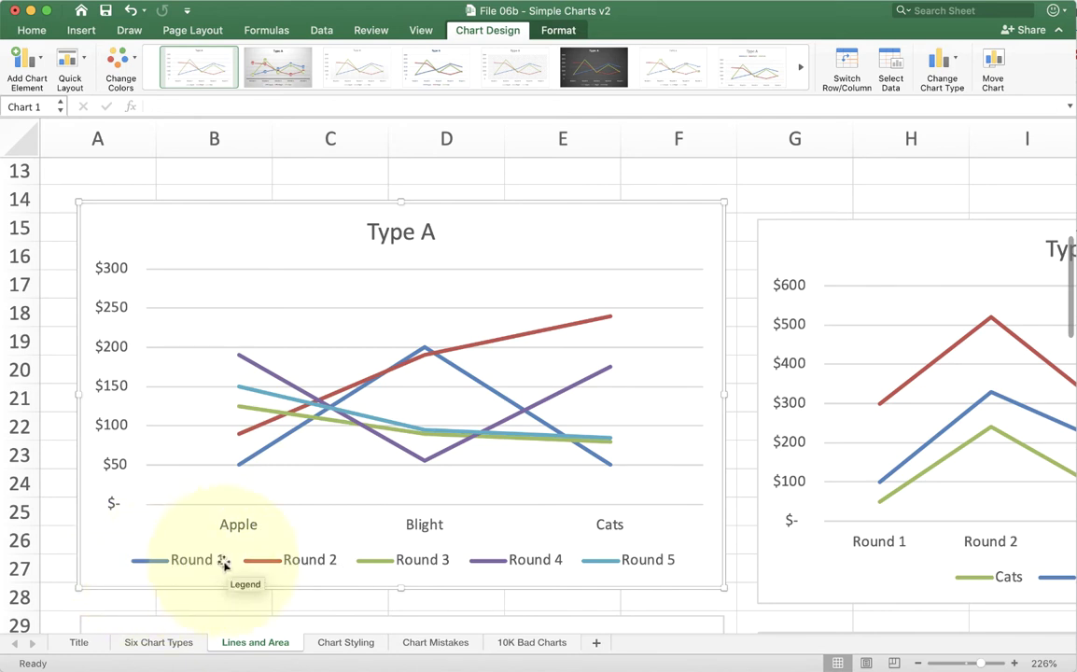
{"action": "mouse_move", "coordinate": [444, 362]}
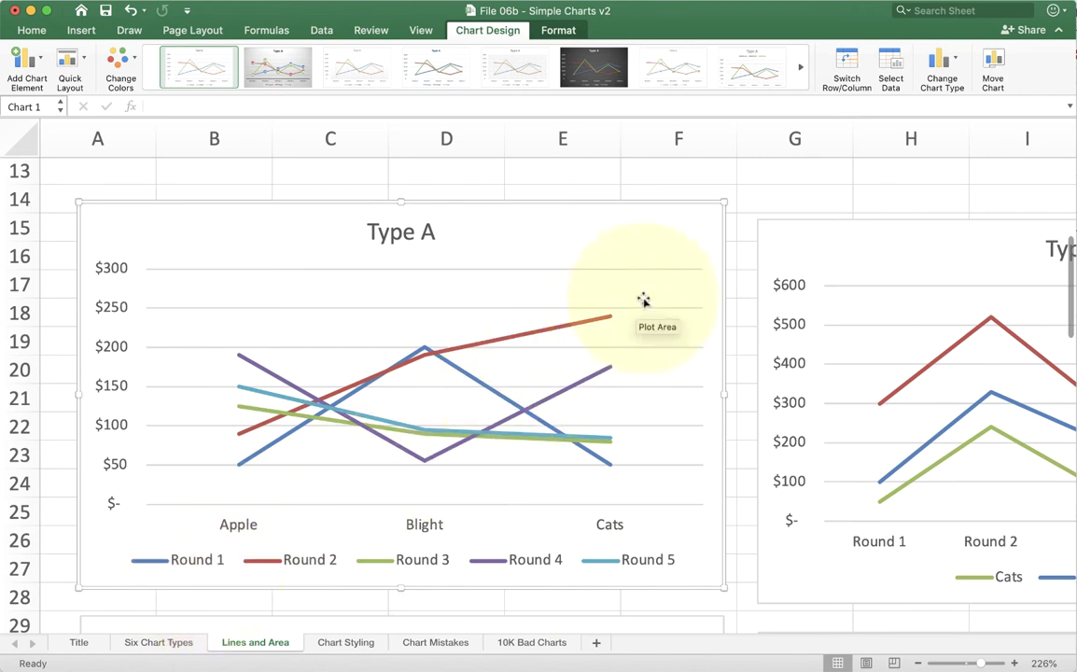
{"action": "left_click", "coordinate": [844, 65]}
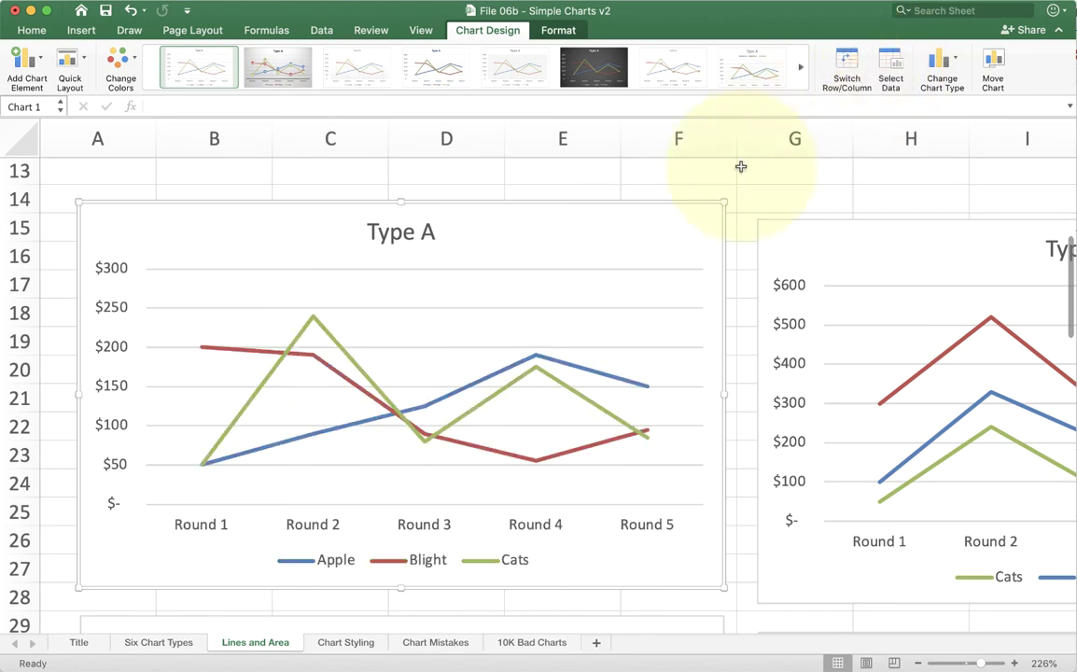
Step: Examine the Type B, Type D and Type F line charts, which plot the rounds as series across Apple, Blight and Cats
{"action": "scroll", "coordinate": [740, 165], "scroll_direction": "down", "scroll_amount": 5}
{"action": "scroll", "coordinate": [740, 166], "scroll_direction": "down", "scroll_amount": 1}
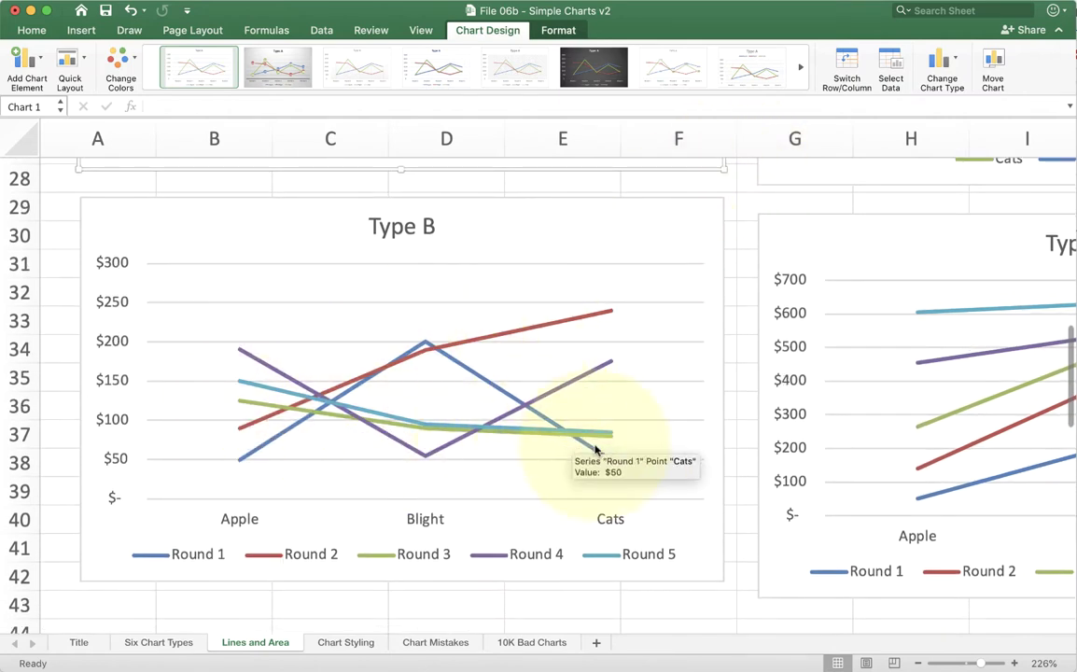
{"action": "scroll", "coordinate": [595, 449], "scroll_direction": "right", "scroll_amount": 2}
{"action": "scroll", "coordinate": [595, 450], "scroll_direction": "right", "scroll_amount": 5}
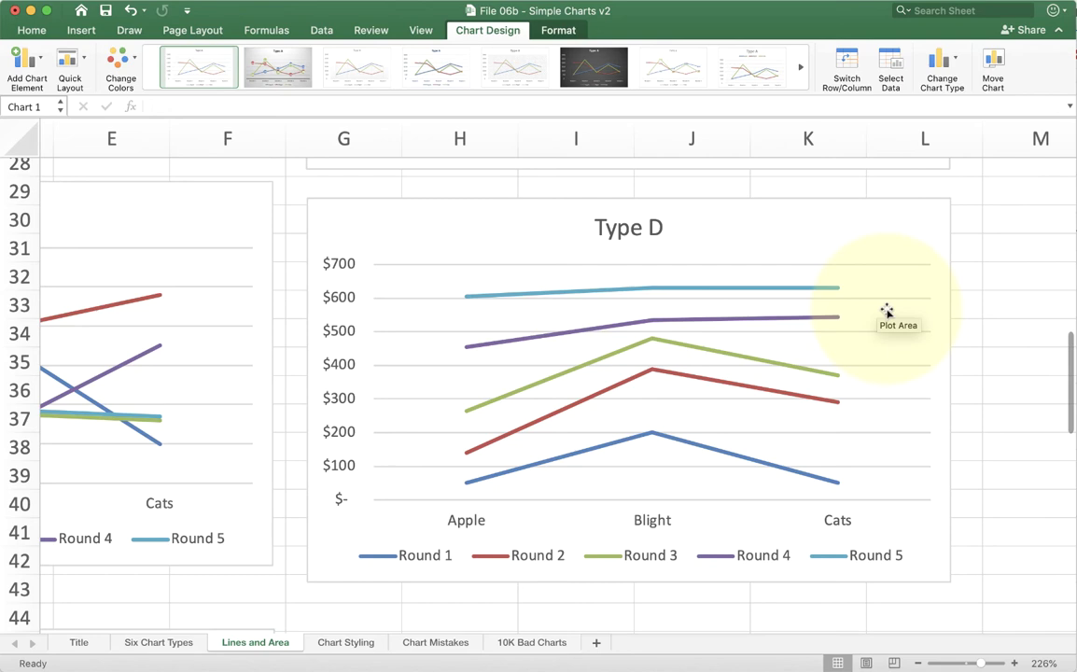
{"action": "scroll", "coordinate": [886, 311], "scroll_direction": "right", "scroll_amount": 10}
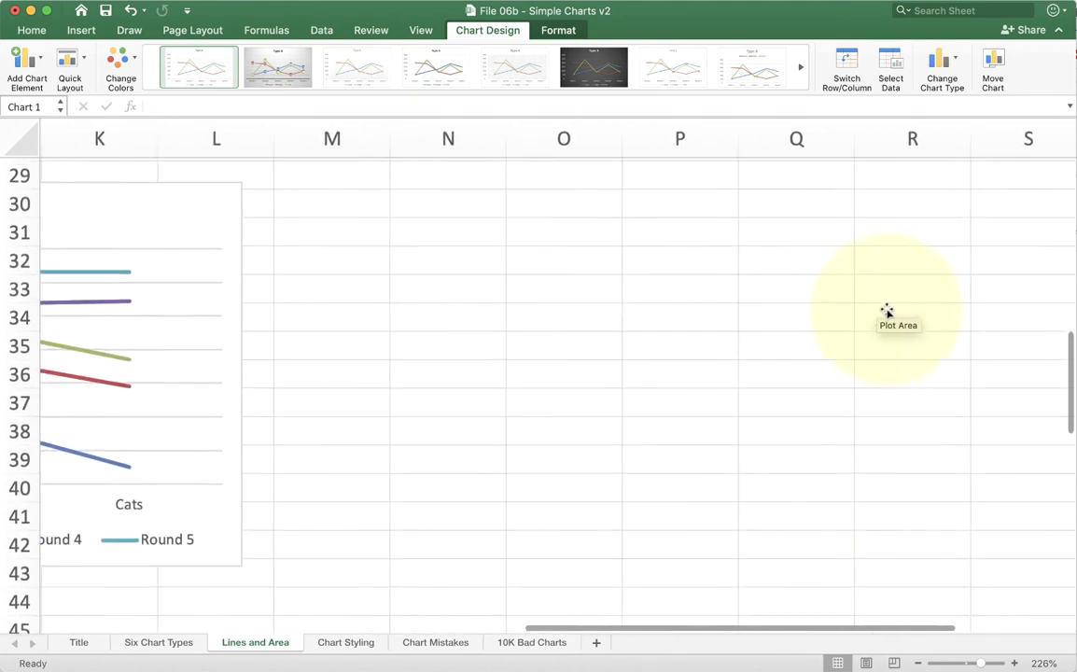
{"action": "scroll", "coordinate": [886, 311], "scroll_direction": "right", "scroll_amount": 1}
{"action": "scroll", "coordinate": [887, 311], "scroll_direction": "up", "scroll_amount": 1}
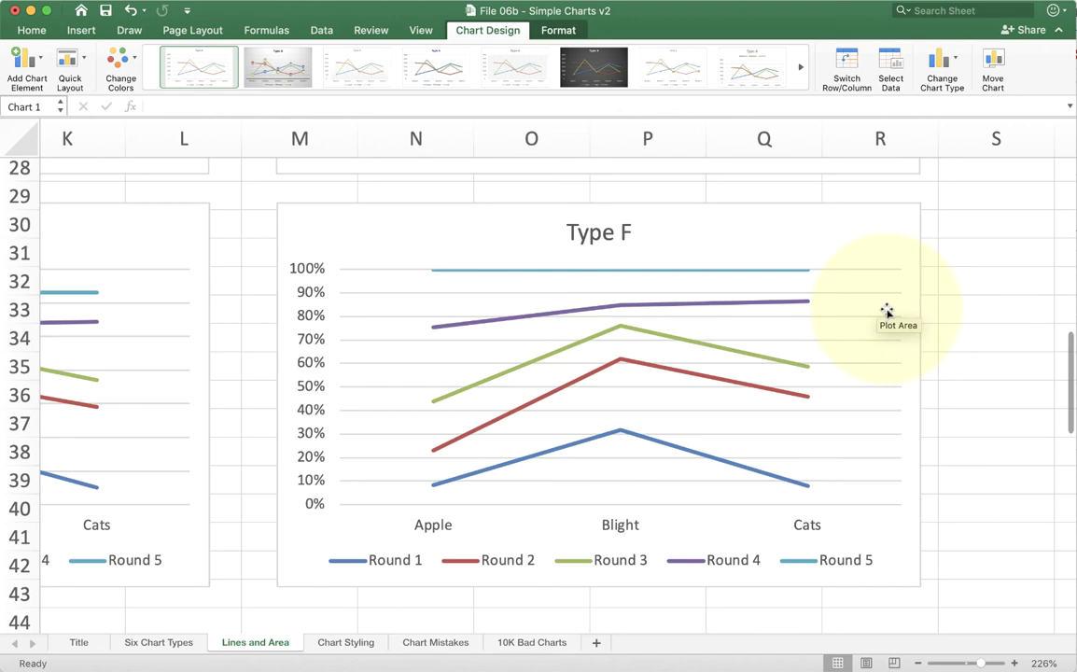
Step: Review the 2-D Area chart types offered for the Type A area chart without applying one, and deselect the chart
{"action": "scroll", "coordinate": [886, 311], "scroll_direction": "left", "scroll_amount": 10}
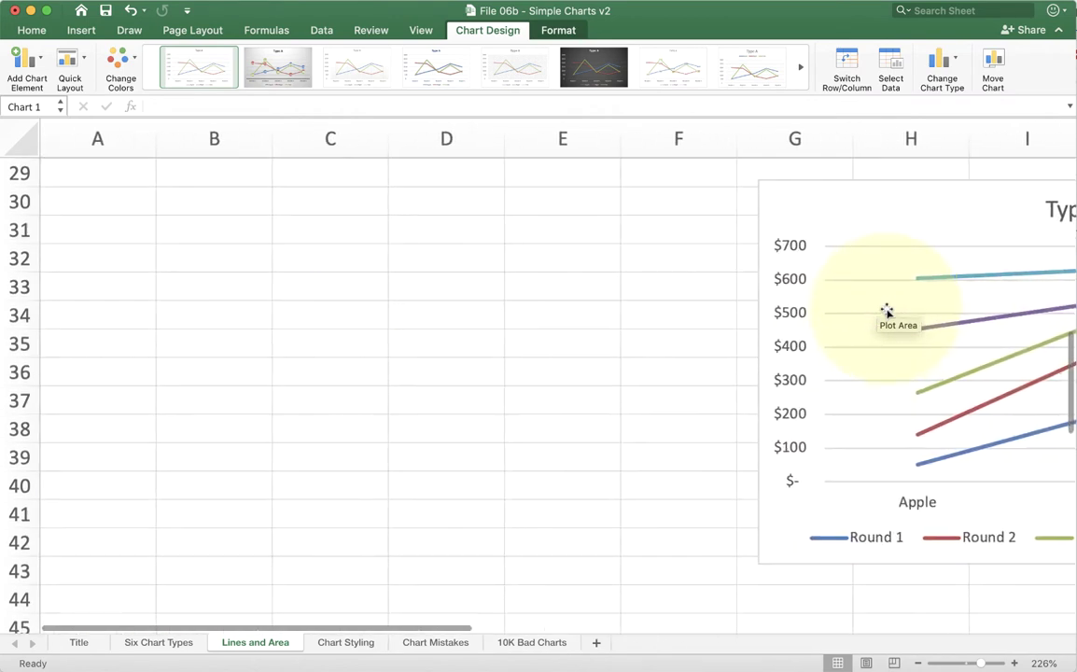
{"action": "scroll", "coordinate": [886, 311], "scroll_direction": "down", "scroll_amount": 8}
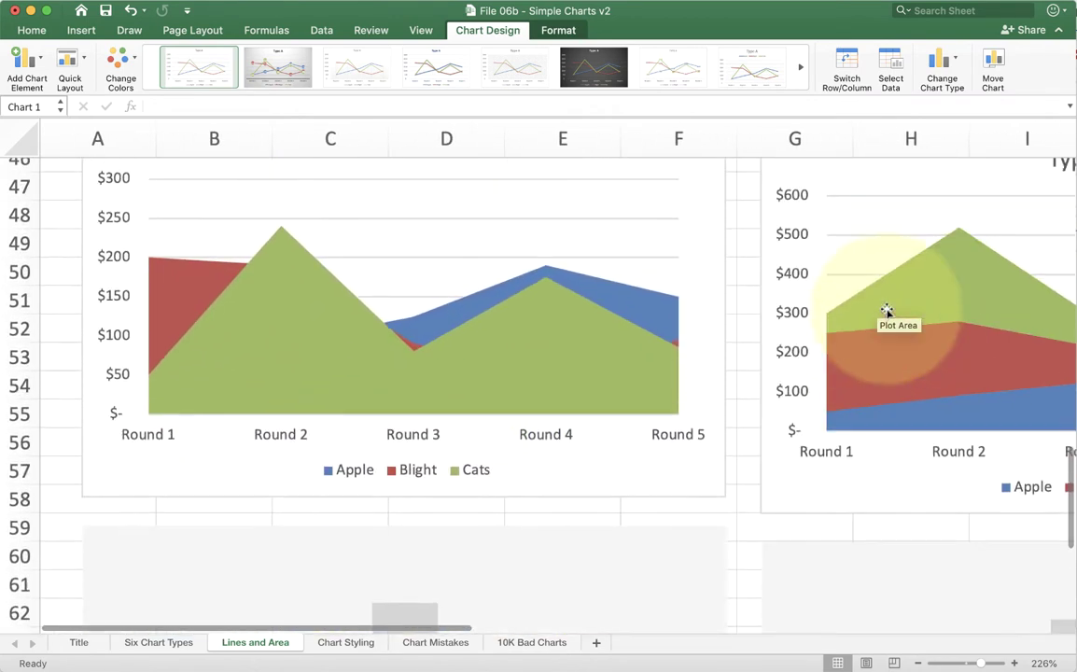
{"action": "scroll", "coordinate": [886, 310], "scroll_direction": "up", "scroll_amount": 2}
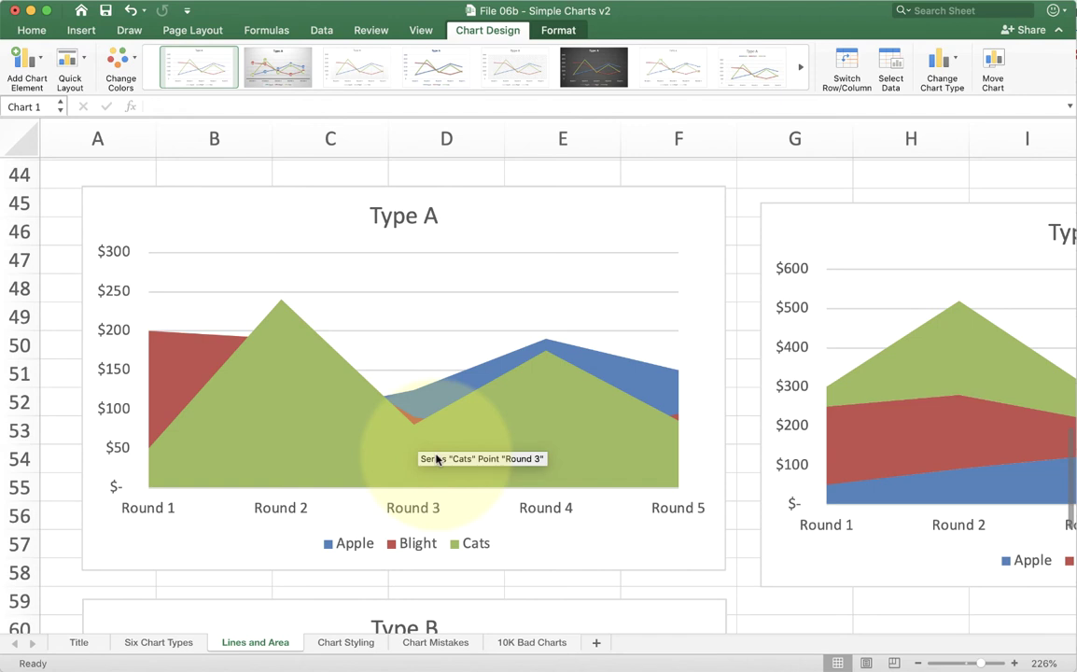
{"action": "left_click", "coordinate": [267, 216]}
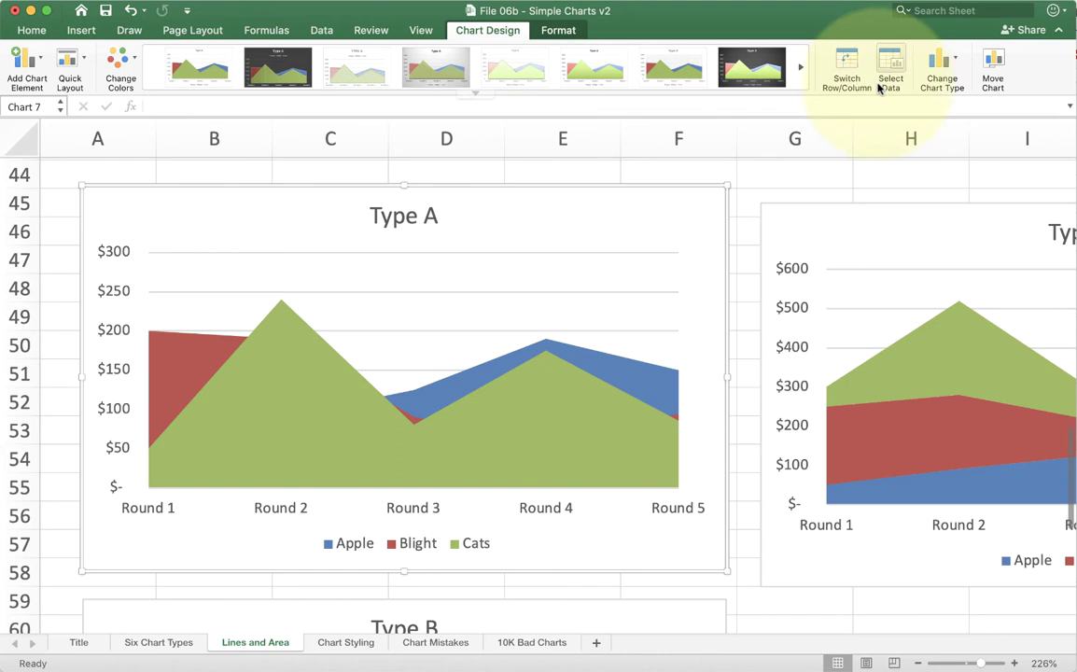
{"action": "left_click", "coordinate": [948, 77]}
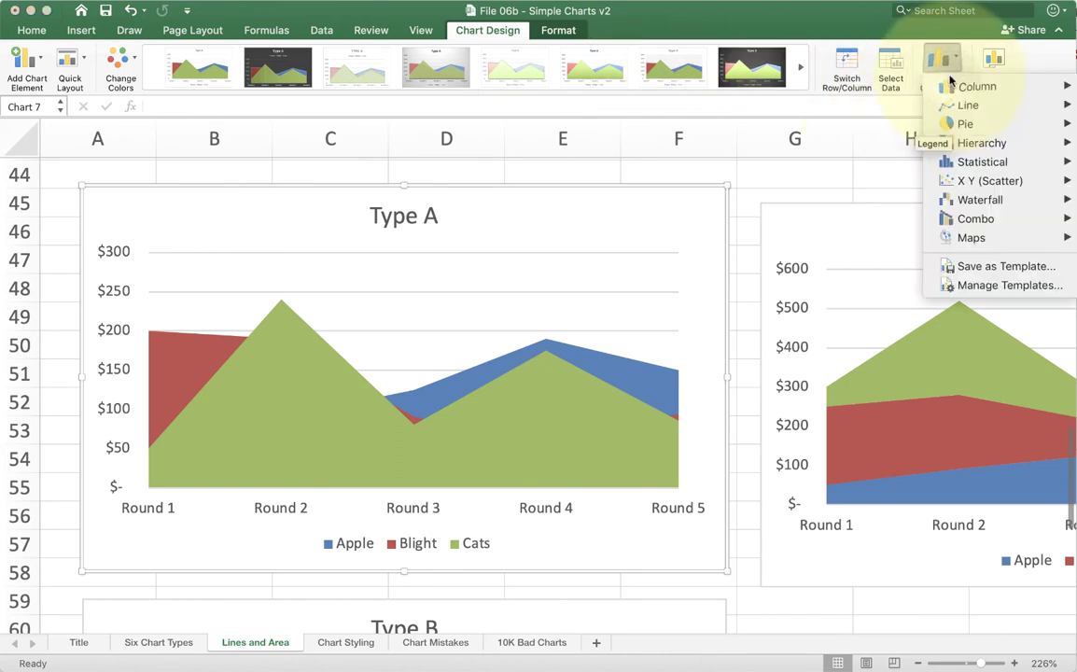
{"action": "mouse_move", "coordinate": [960, 88]}
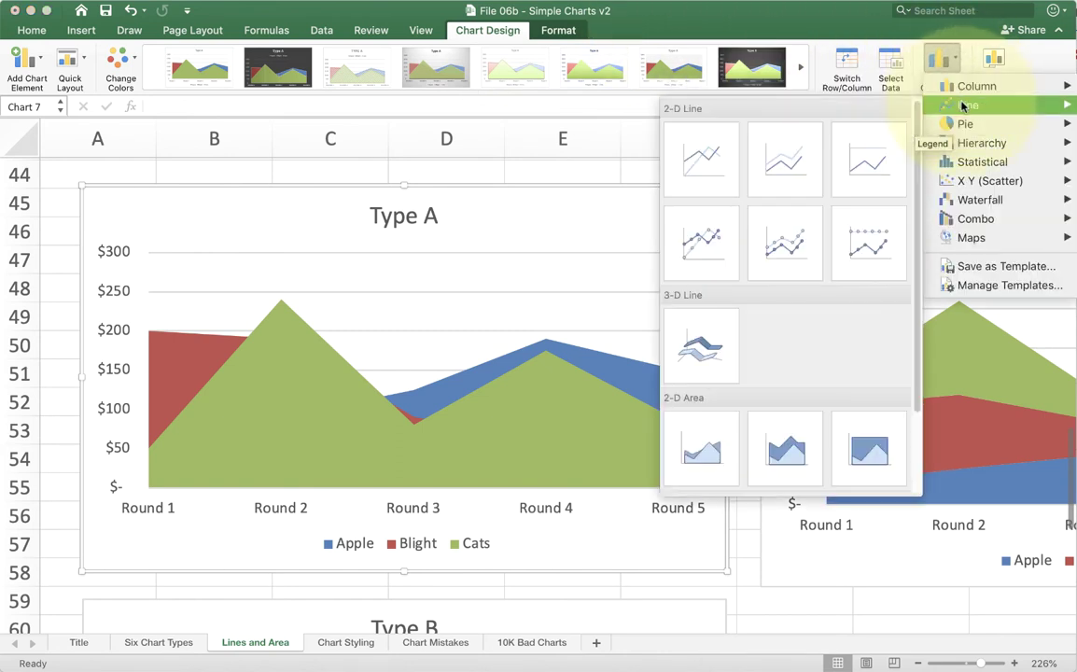
{"action": "scroll", "coordinate": [685, 197], "scroll_direction": "down", "scroll_amount": 3}
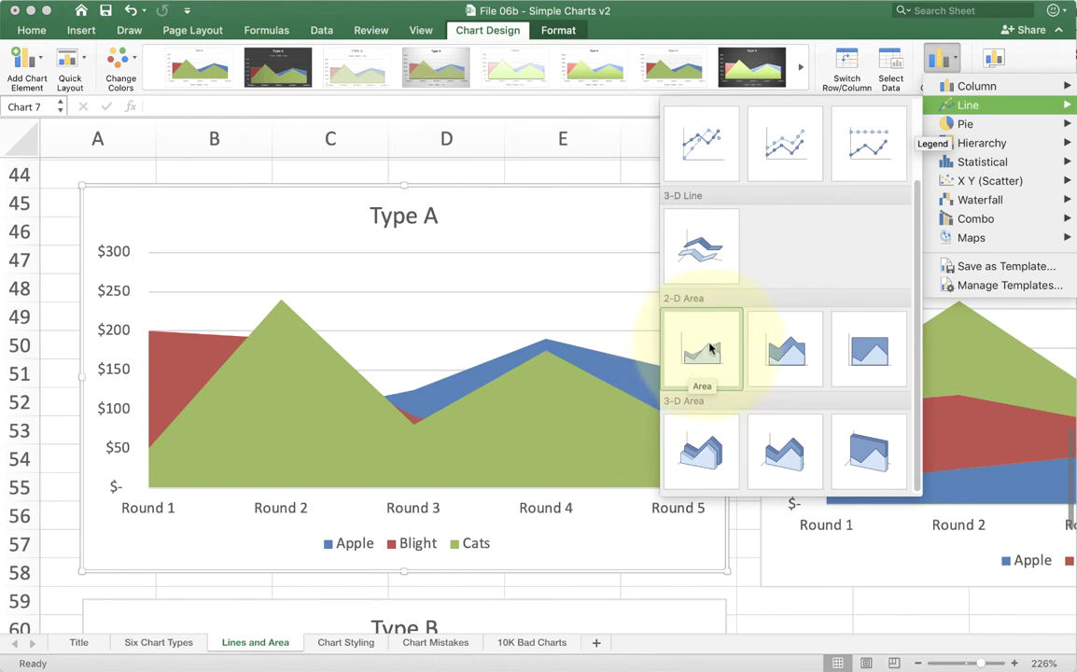
{"action": "left_click", "coordinate": [71, 346]}
{"action": "left_click", "coordinate": [68, 343]}
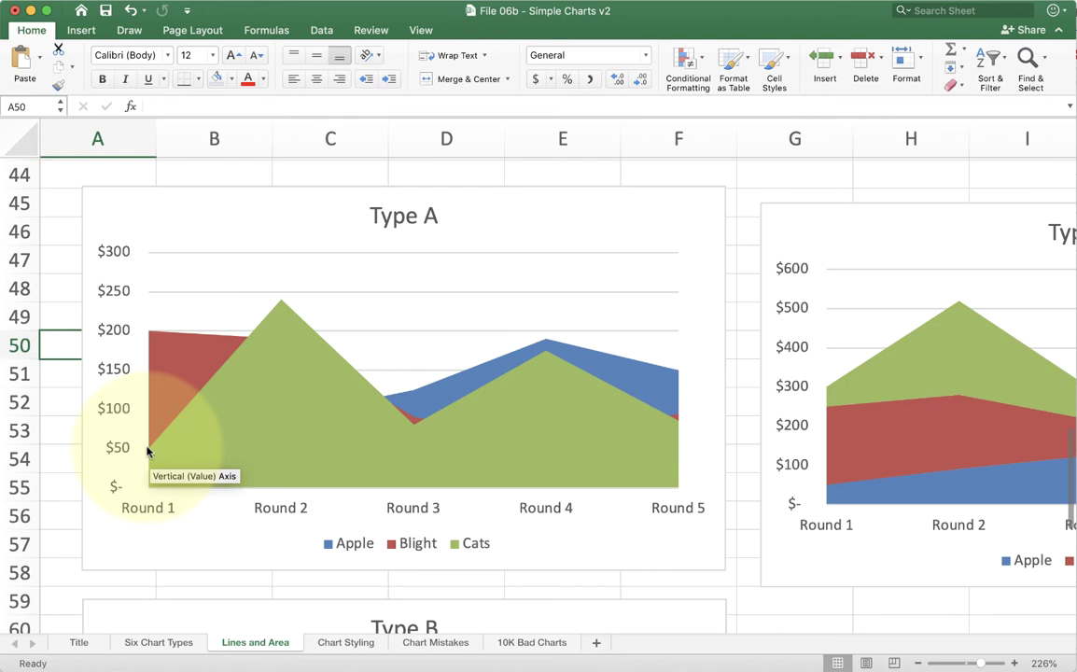
Step: Highlight the Blight series and then the Apple series in the Type A area chart to trace their hidden parts
{"action": "left_click", "coordinate": [176, 382]}
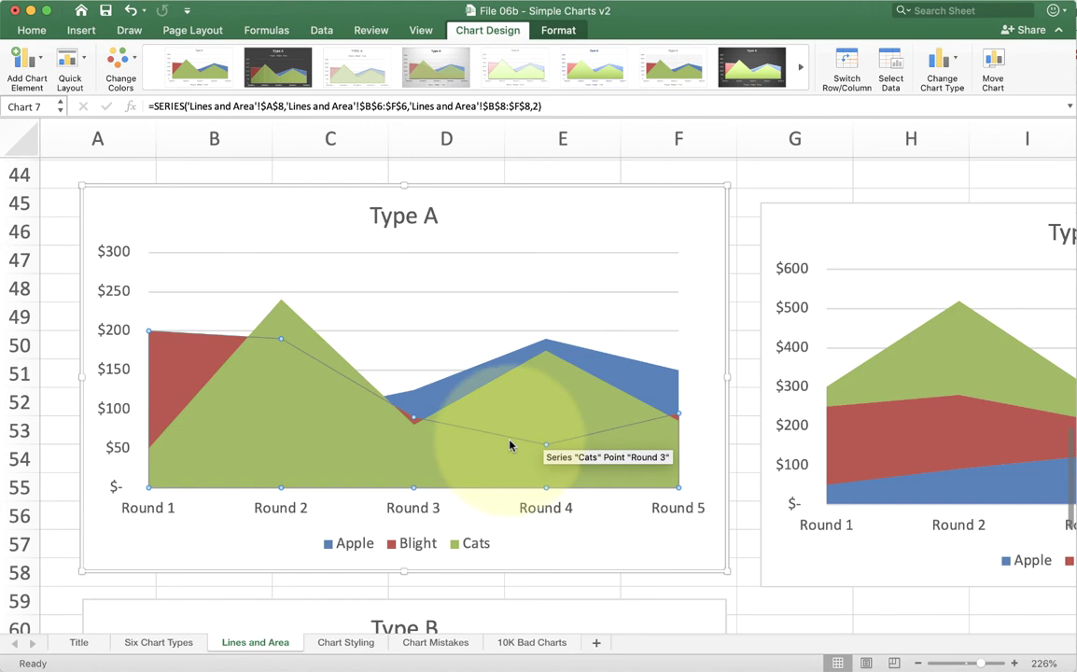
{"action": "left_click", "coordinate": [601, 366]}
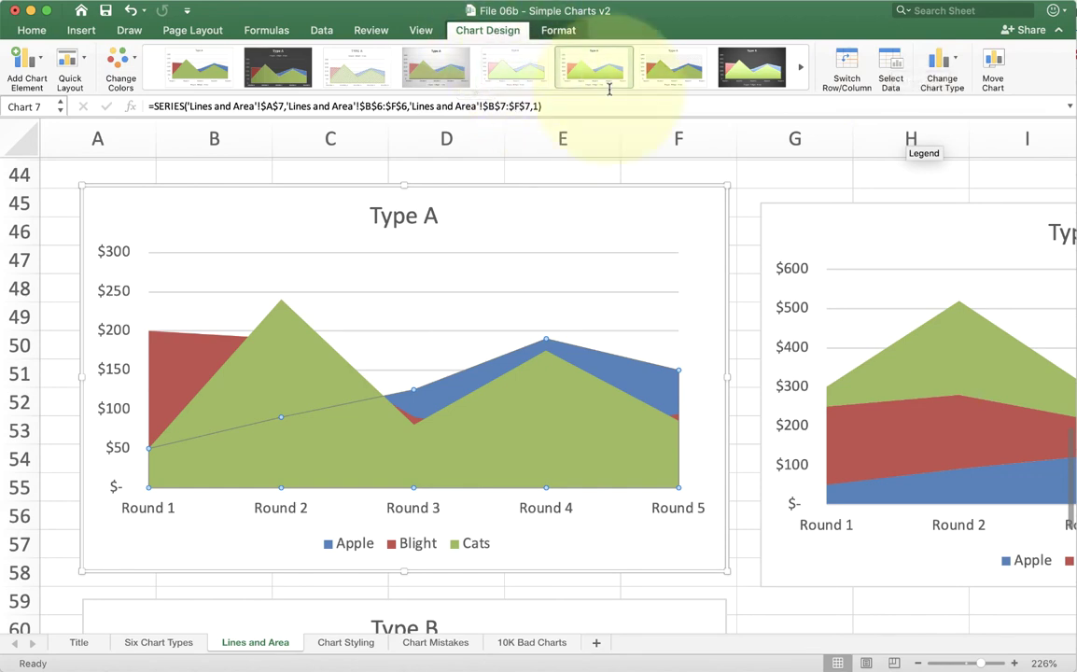
Step: Reorder the Type A area chart's data series so that Cats comes first, ahead of Apple and Blight
{"action": "left_click", "coordinate": [892, 64]}
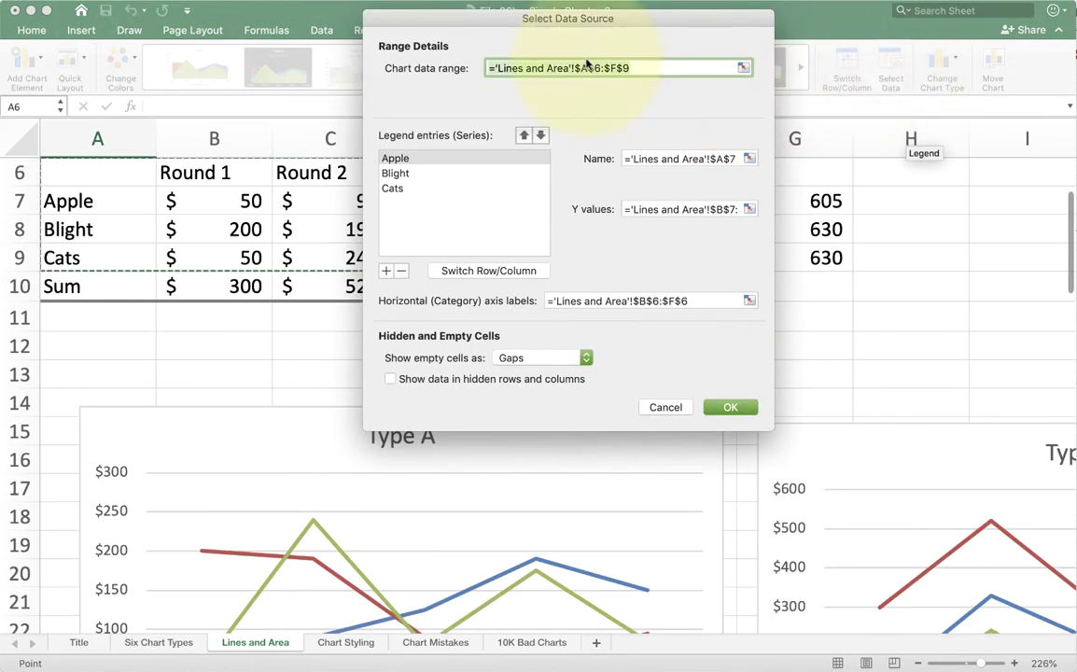
{"action": "left_click_drag", "start_coordinate": [595, 29], "coordinate": [791, 230]}
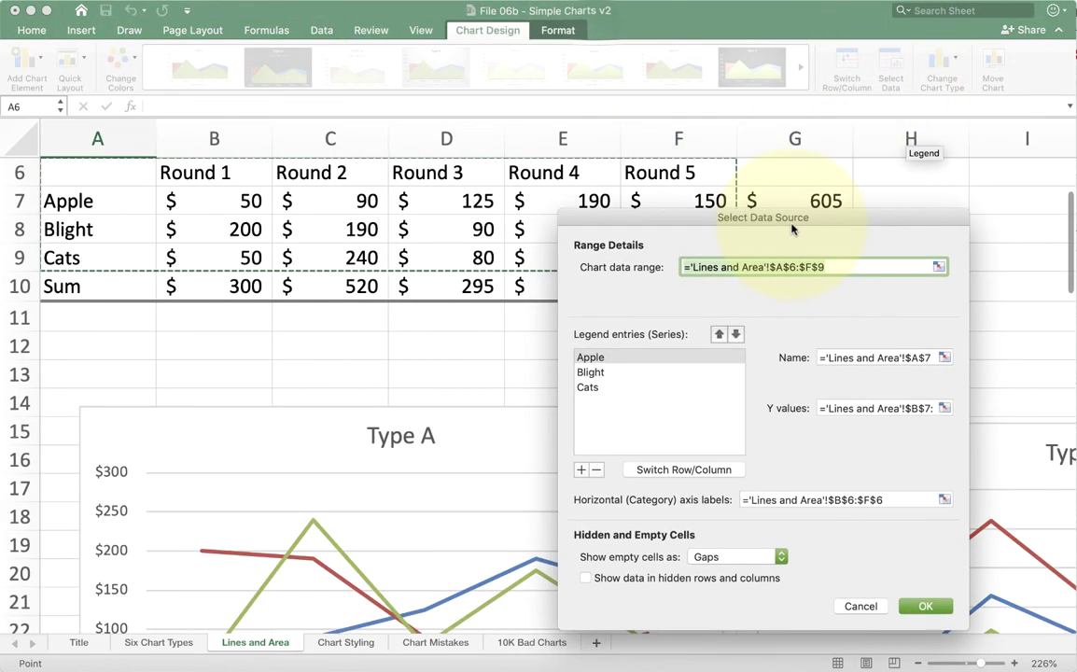
{"action": "left_click", "coordinate": [608, 386]}
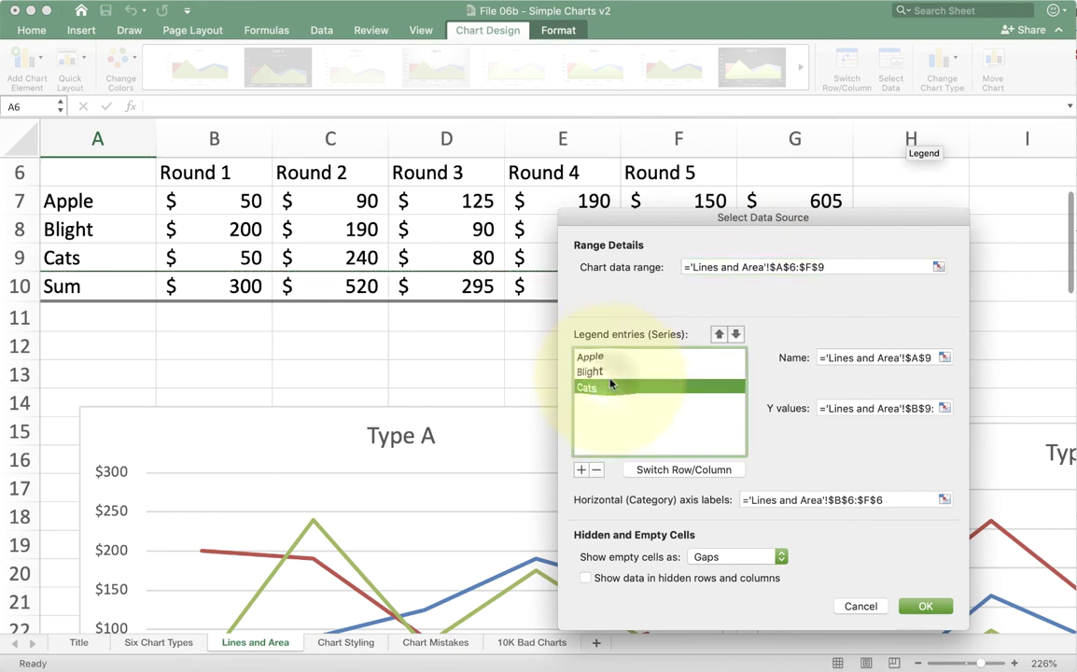
{"action": "left_click", "coordinate": [611, 373]}
{"action": "left_click", "coordinate": [608, 386]}
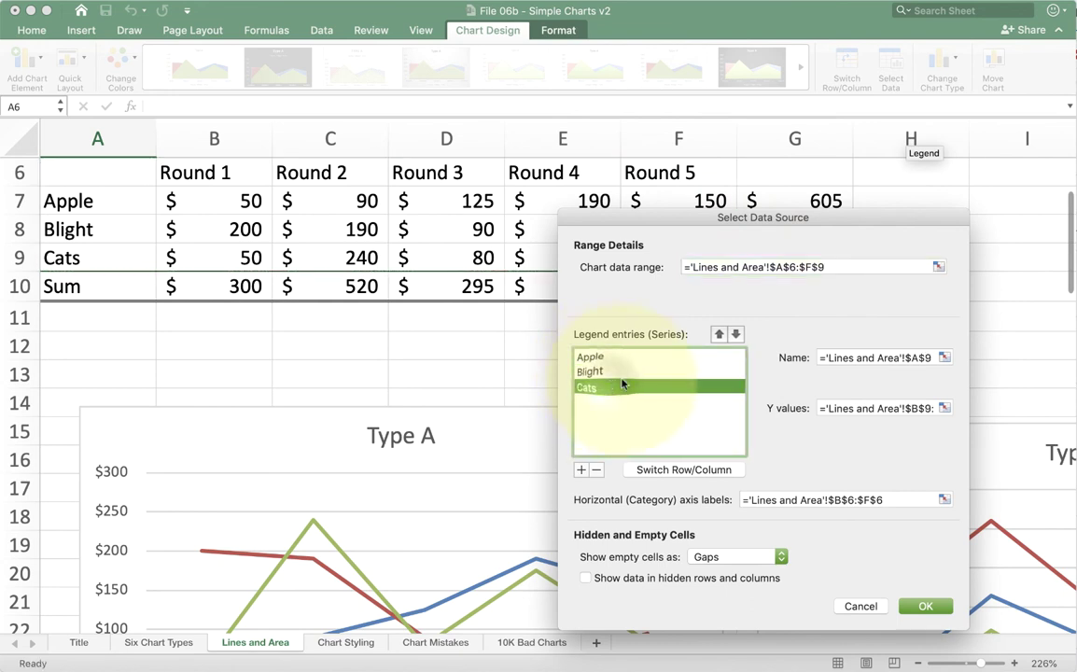
{"action": "left_click", "coordinate": [718, 334]}
{"action": "left_click", "coordinate": [718, 334]}
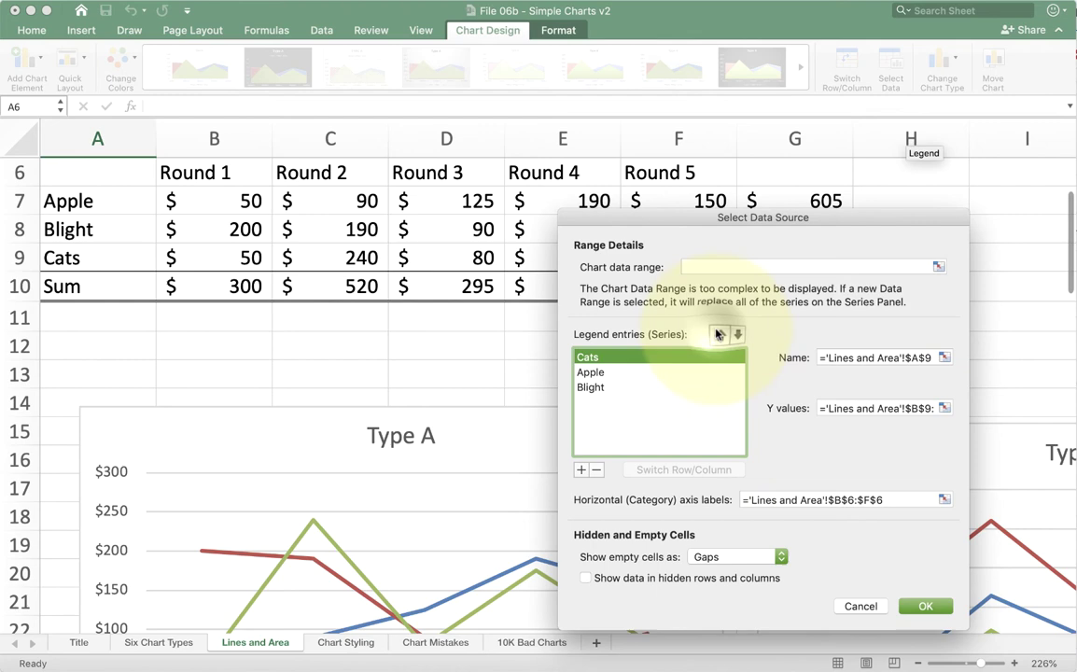
{"action": "left_click", "coordinate": [907, 602]}
Step: Review the reordered Type A area chart and highlight the Cats series to trace its hidden parts
{"action": "scroll", "coordinate": [911, 602], "scroll_direction": "down", "scroll_amount": 10}
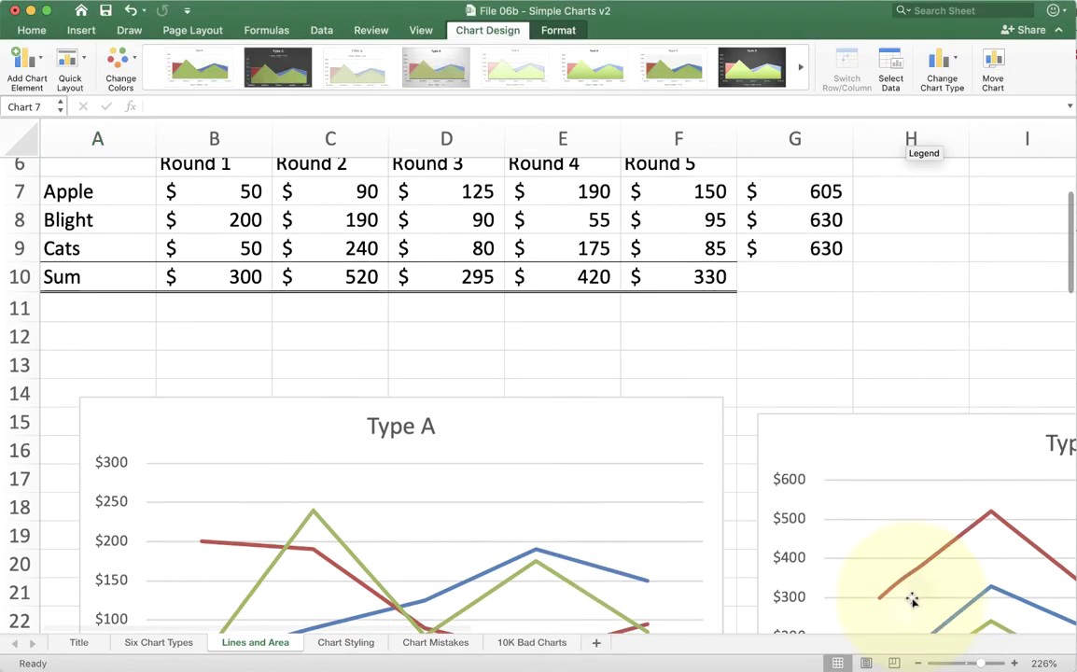
{"action": "scroll", "coordinate": [912, 600], "scroll_direction": "down", "scroll_amount": 7}
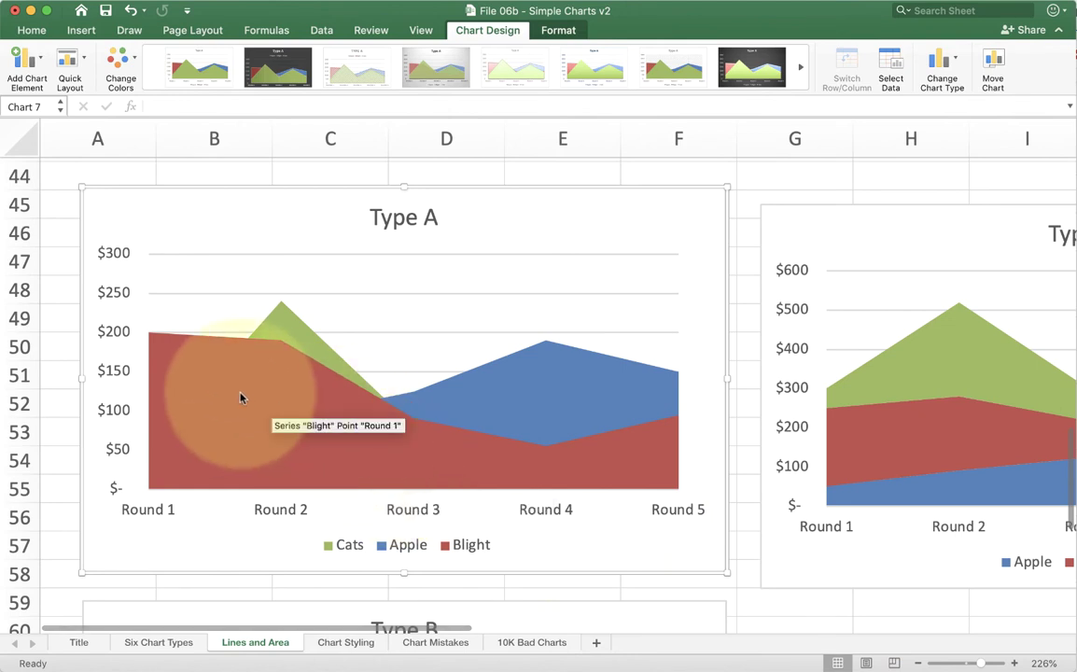
{"action": "left_click", "coordinate": [289, 329]}
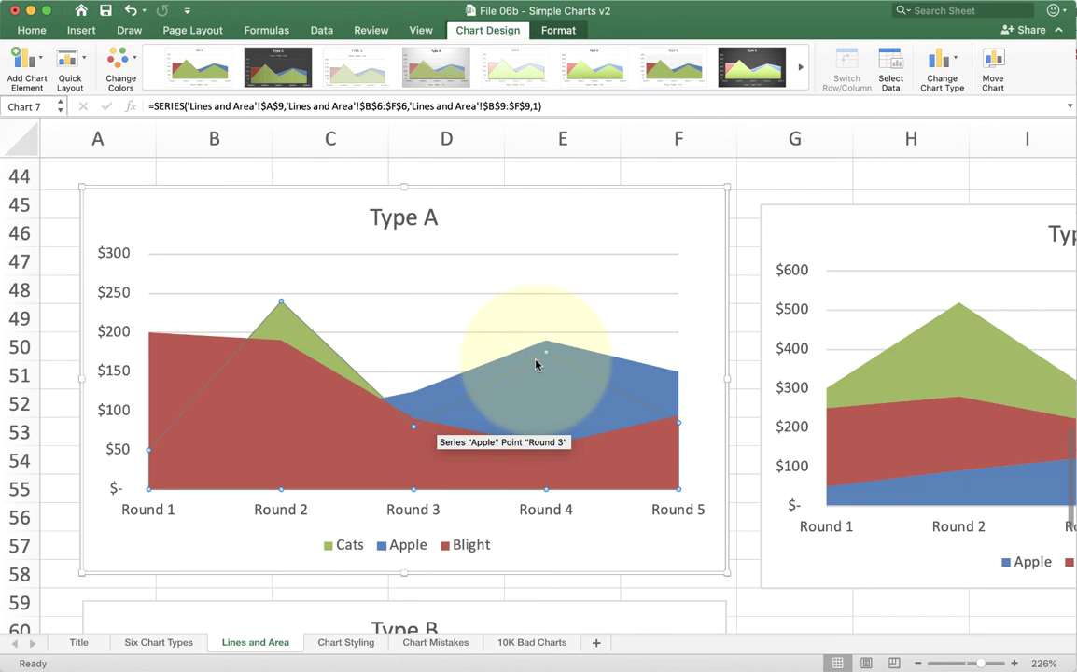
Step: Highlight the Apple, Blight and Cats series one after another in the Type C stacked area chart
{"action": "scroll", "coordinate": [536, 363], "scroll_direction": "right", "scroll_amount": 10}
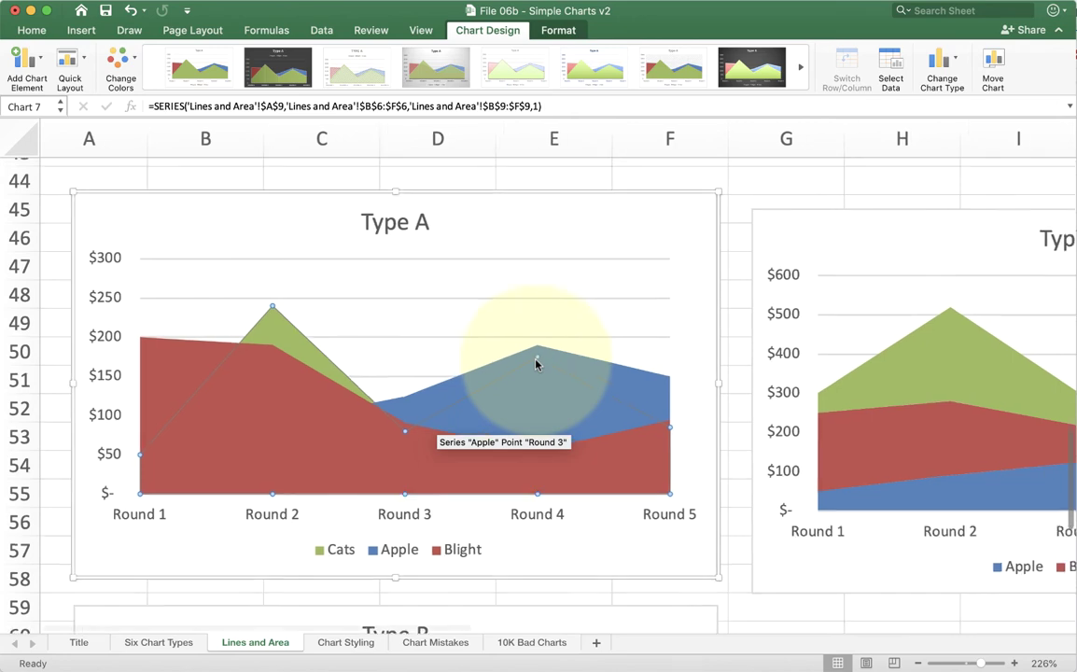
{"action": "scroll", "coordinate": [536, 364], "scroll_direction": "right", "scroll_amount": 3}
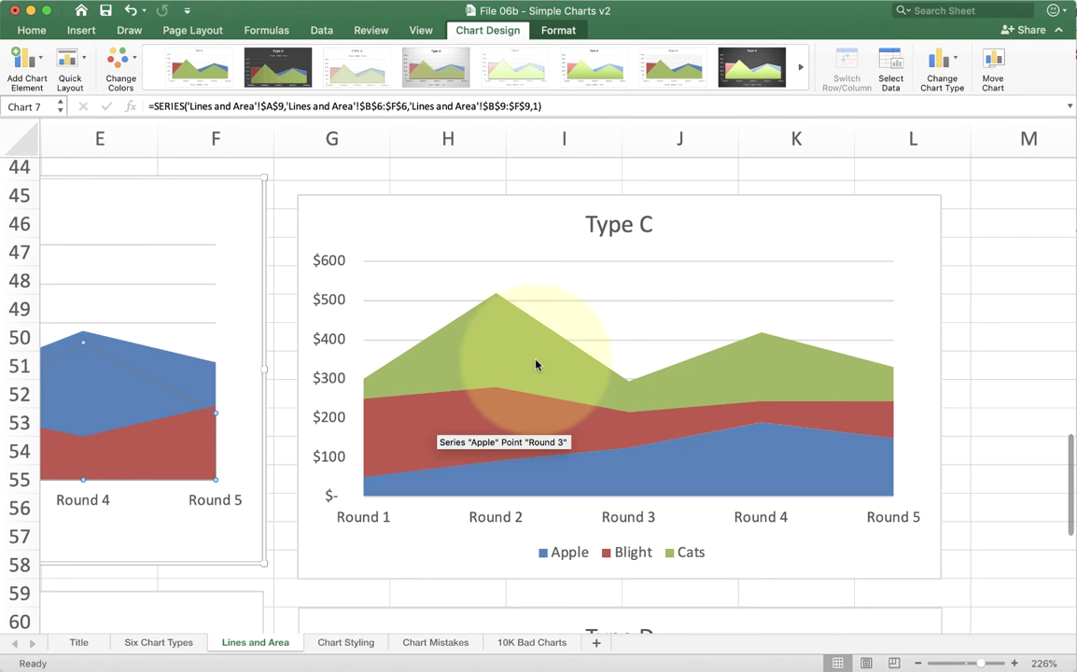
{"action": "left_click", "coordinate": [363, 479]}
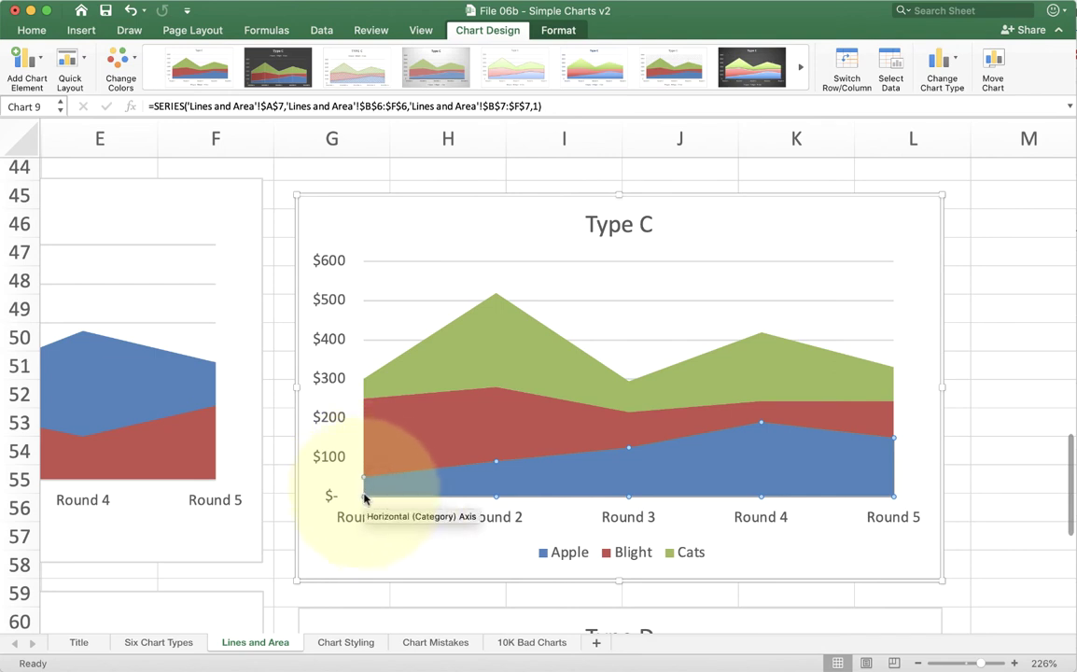
{"action": "left_click", "coordinate": [371, 437]}
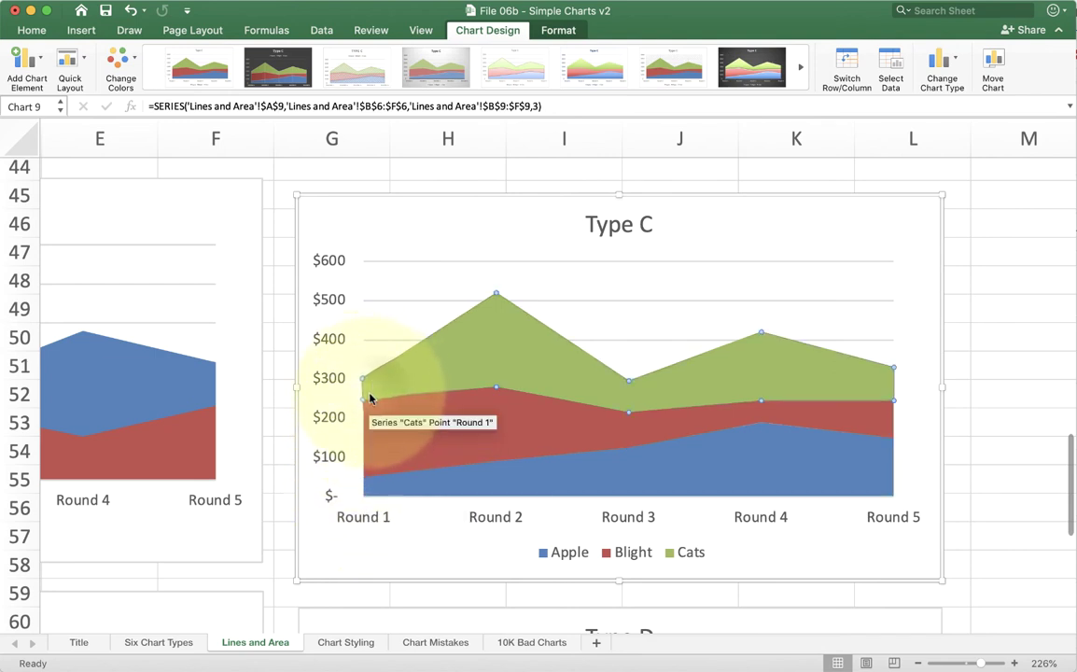
{"action": "left_click", "coordinate": [366, 388]}
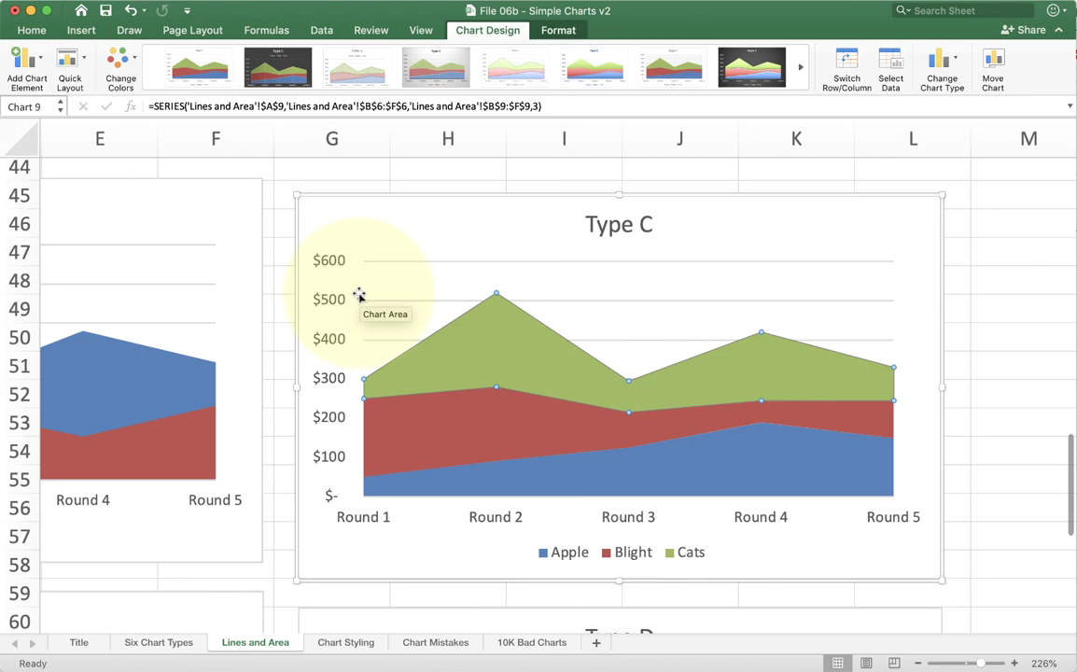
Step: Compare the Type C stacked area chart with the Type E 100% stacked area chart across the five rounds
{"action": "scroll", "coordinate": [358, 295], "scroll_direction": "right", "scroll_amount": 10}
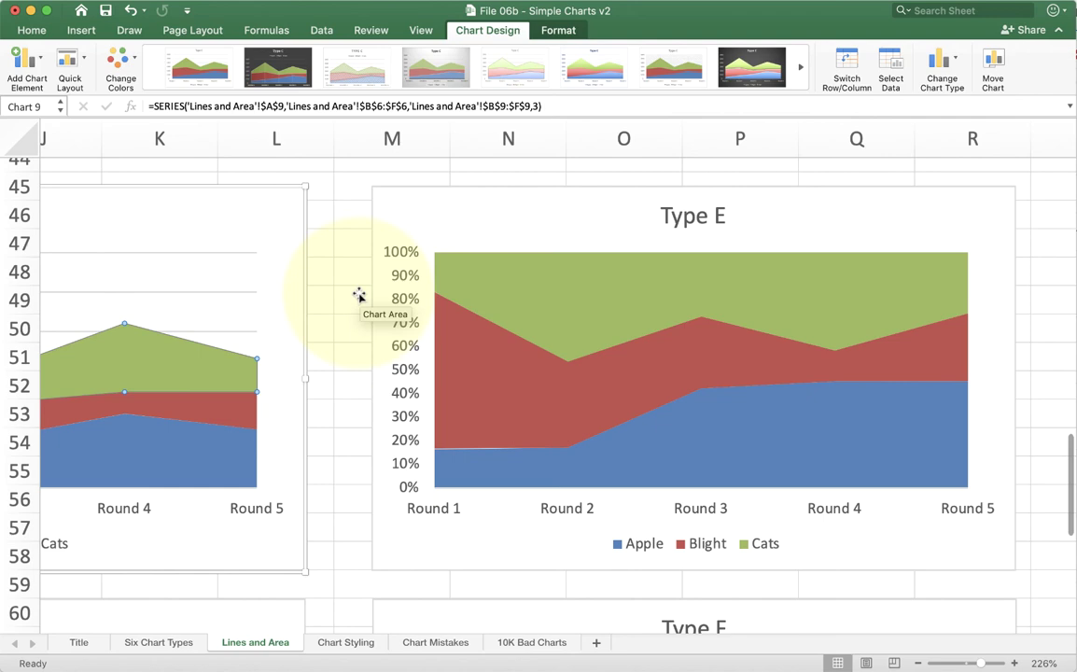
{"action": "scroll", "coordinate": [359, 296], "scroll_direction": "left", "scroll_amount": 5}
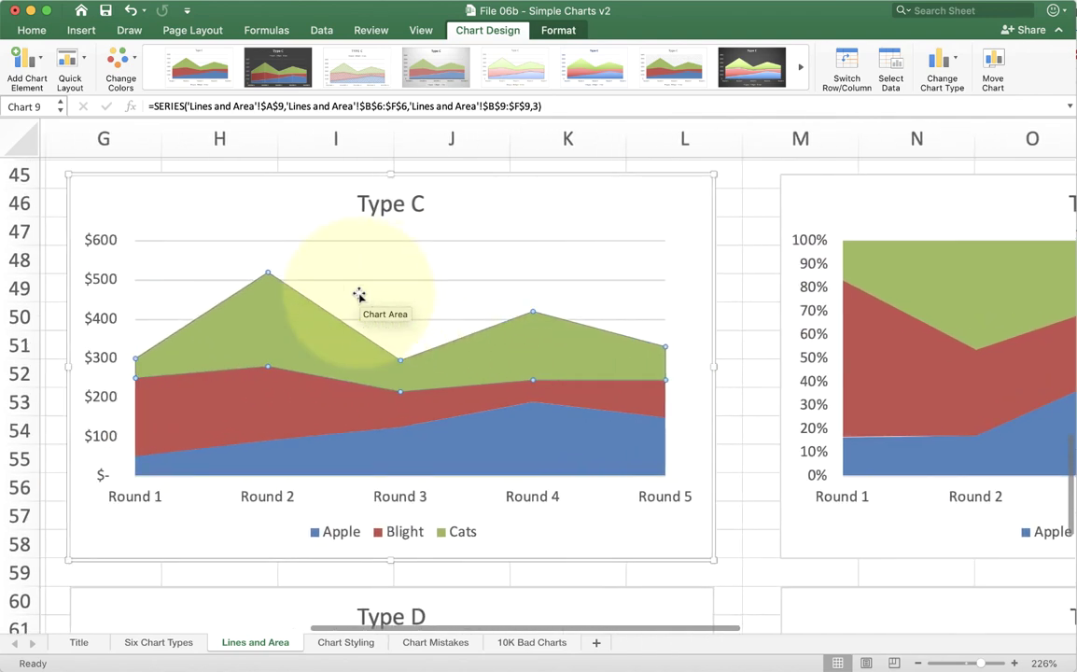
{"action": "scroll", "coordinate": [358, 296], "scroll_direction": "up", "scroll_amount": 1}
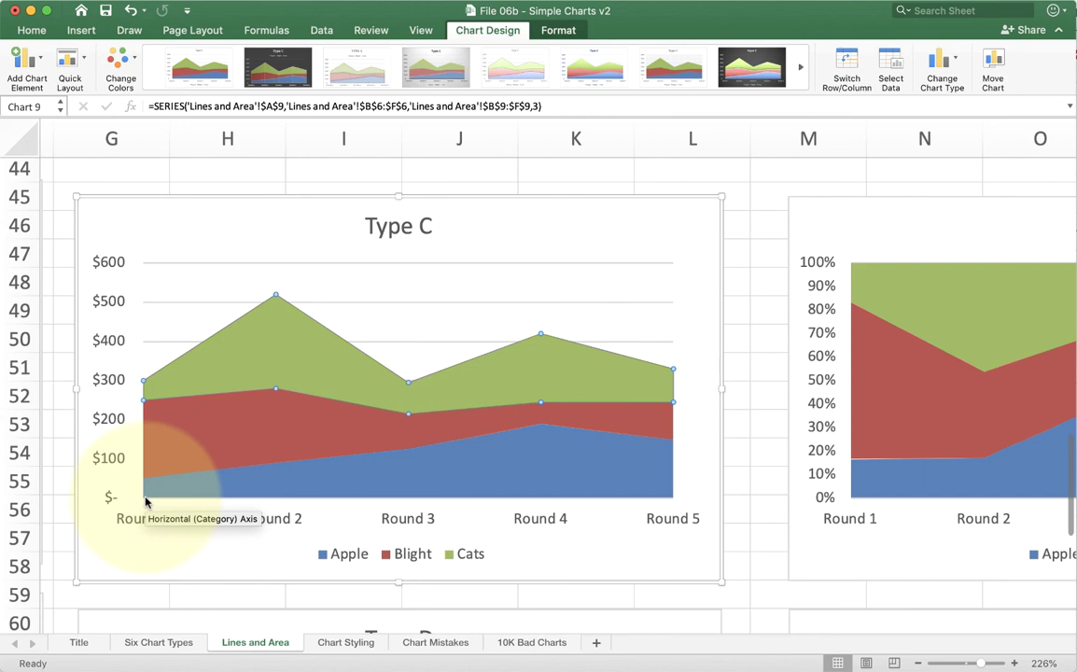
{"action": "scroll", "coordinate": [145, 501], "scroll_direction": "right", "scroll_amount": 10}
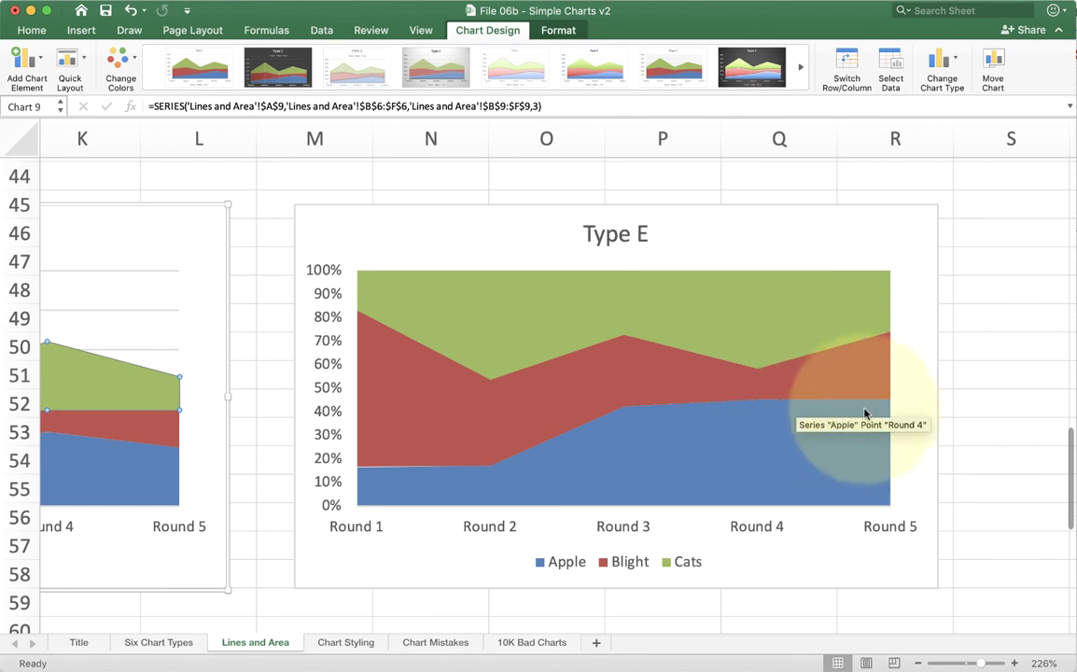
{"action": "scroll", "coordinate": [853, 435], "scroll_direction": "left", "scroll_amount": 5}
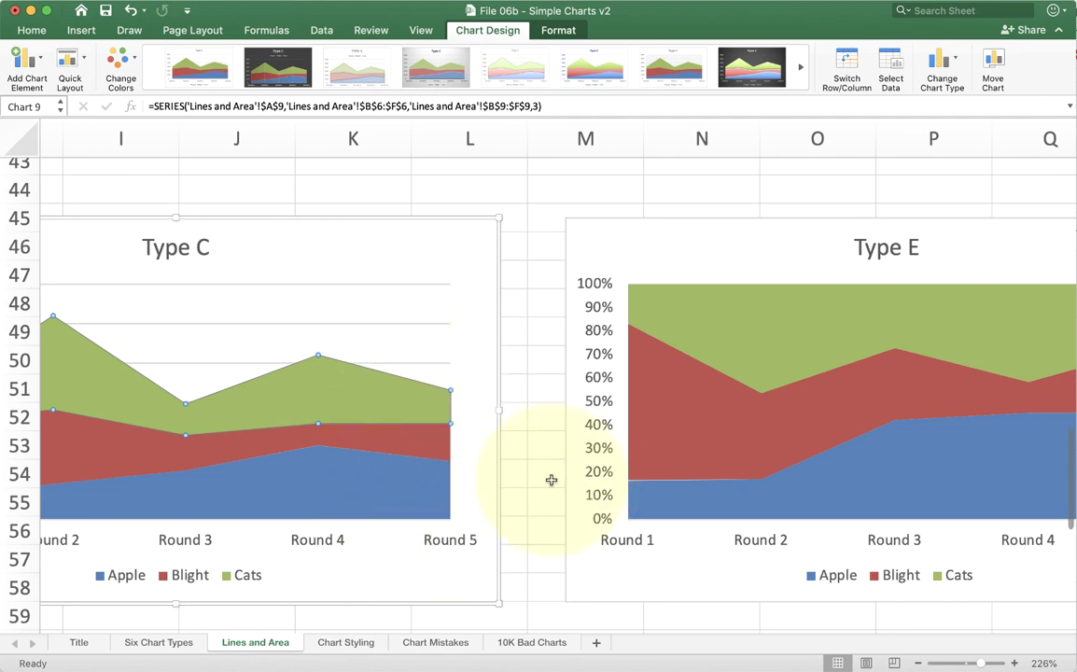
{"action": "scroll", "coordinate": [550, 478], "scroll_direction": "right", "scroll_amount": 5}
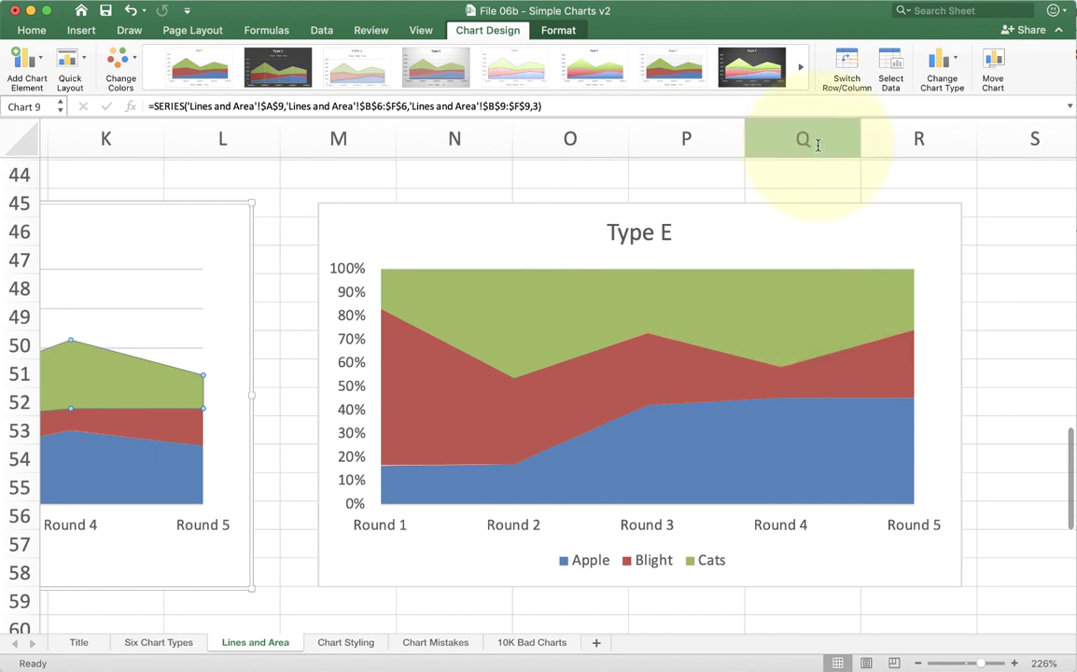
Step: Examine the Type B area chart with rounds as series, and compare its legend with that of the Type A chart
{"action": "scroll", "coordinate": [699, 375], "scroll_direction": "left", "scroll_amount": 15}
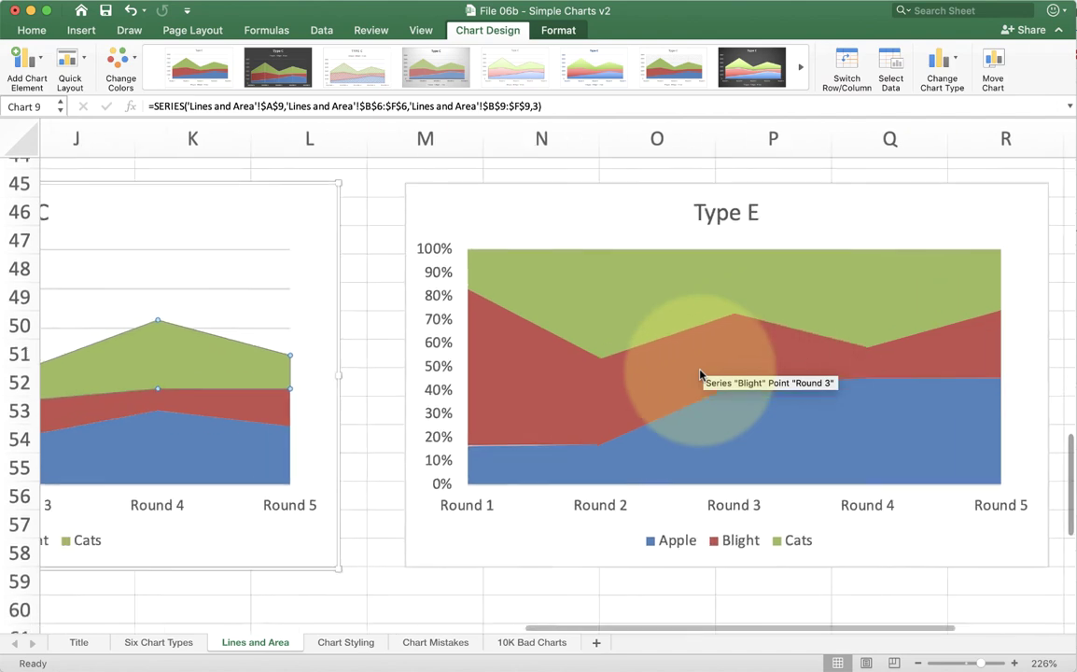
{"action": "scroll", "coordinate": [700, 375], "scroll_direction": "down", "scroll_amount": 8}
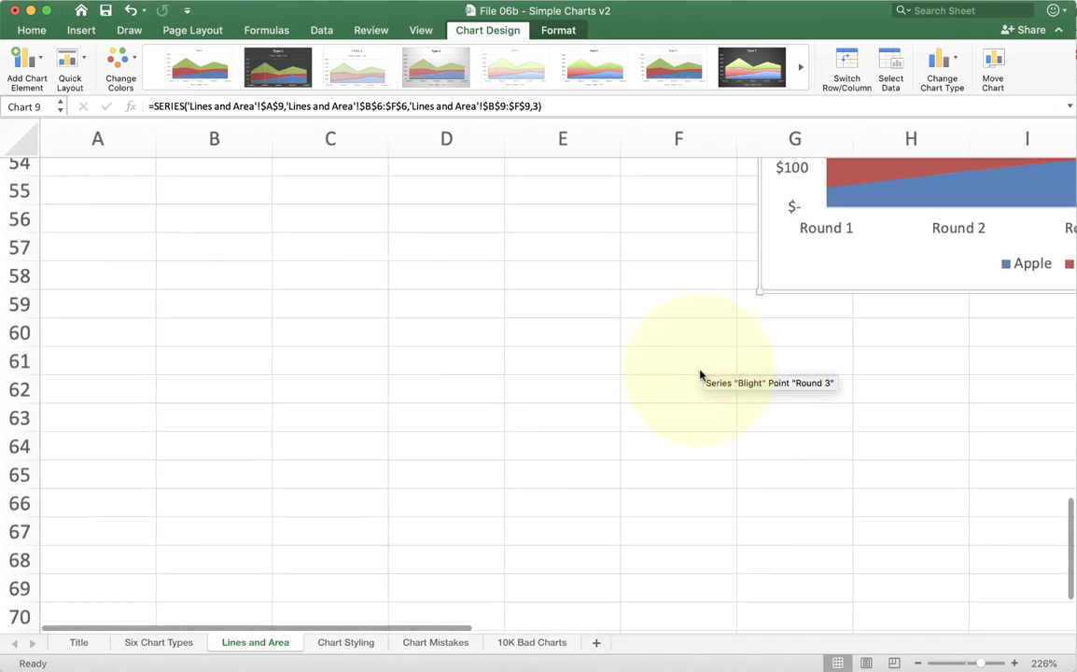
{"action": "scroll", "coordinate": [699, 377], "scroll_direction": "down", "scroll_amount": 4}
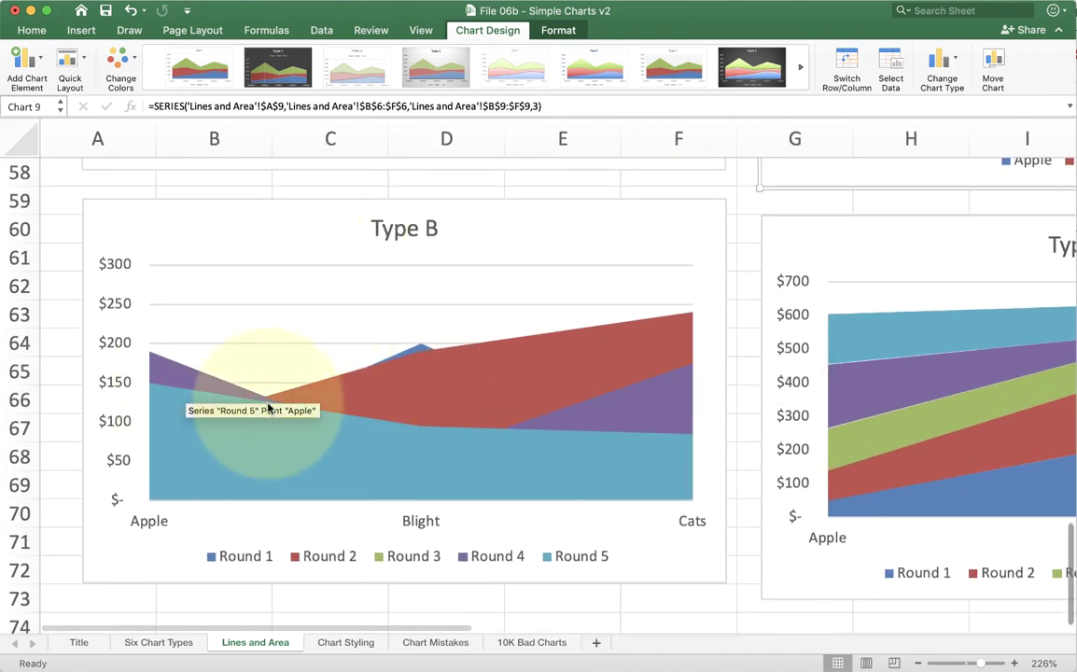
{"action": "scroll", "coordinate": [181, 459], "scroll_direction": "up", "scroll_amount": 10}
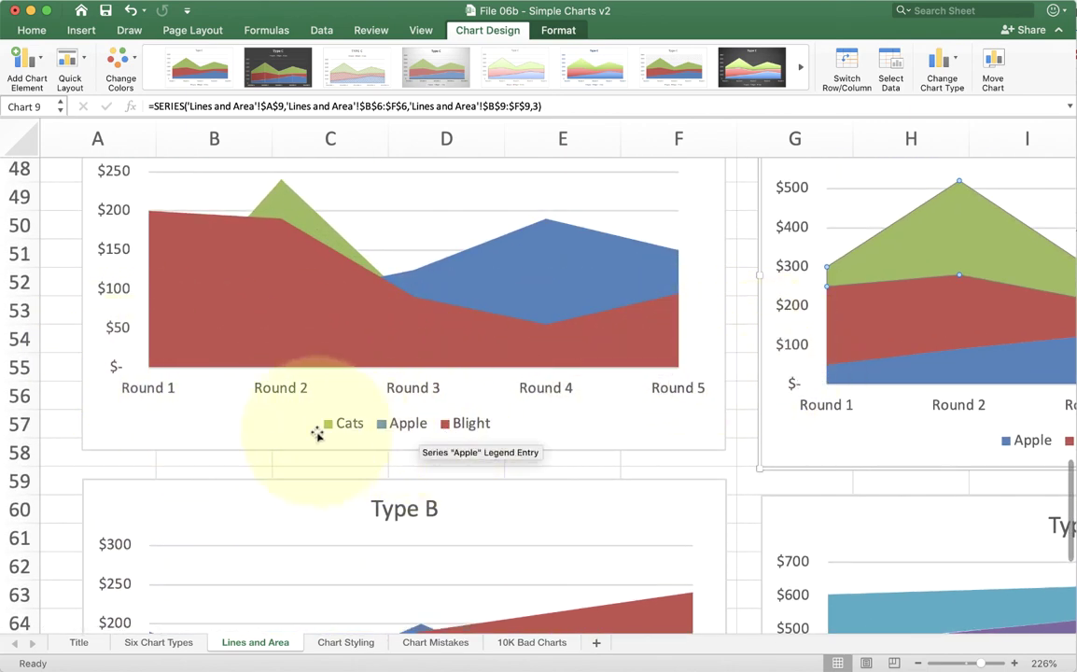
{"action": "scroll", "coordinate": [398, 444], "scroll_direction": "down", "scroll_amount": 4}
{"action": "scroll", "coordinate": [398, 444], "scroll_direction": "down", "scroll_amount": 7}
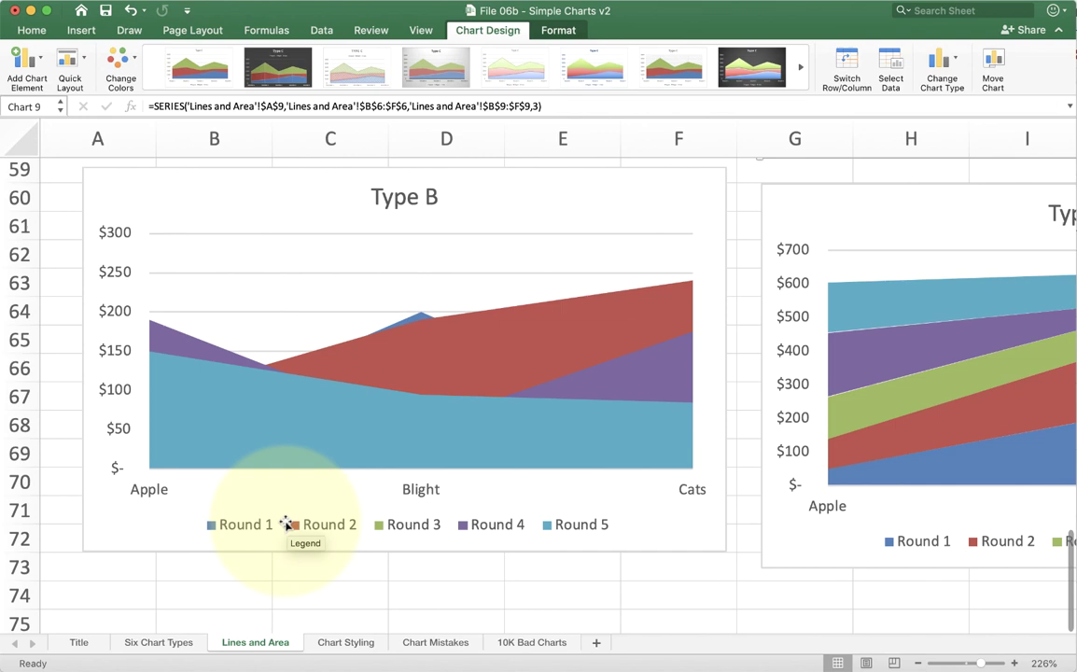
Step: Compare the Type D stacked area chart, with rounds as series, against the Type C stacked area chart above it
{"action": "scroll", "coordinate": [430, 318], "scroll_direction": "right", "scroll_amount": 10}
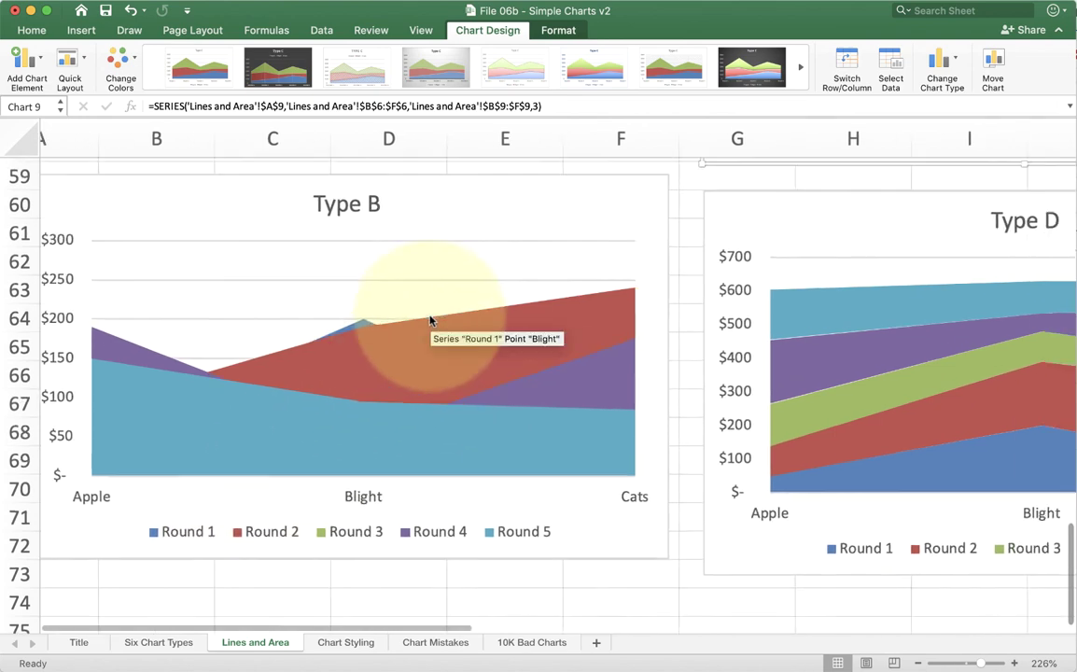
{"action": "scroll", "coordinate": [430, 319], "scroll_direction": "right", "scroll_amount": 1}
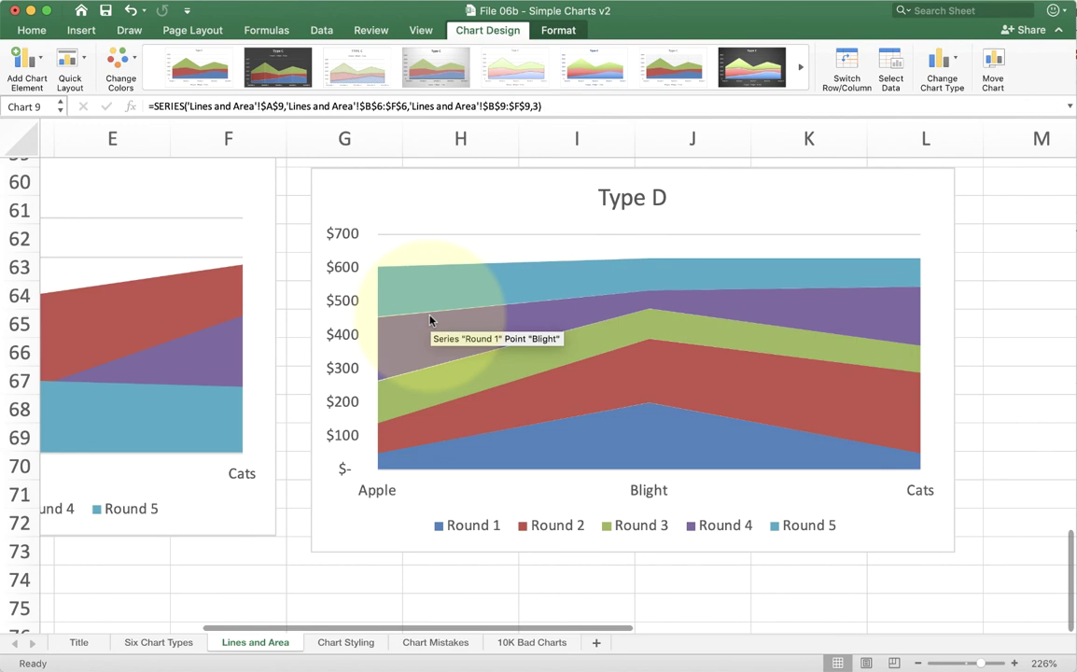
{"action": "scroll", "coordinate": [430, 319], "scroll_direction": "up", "scroll_amount": 10}
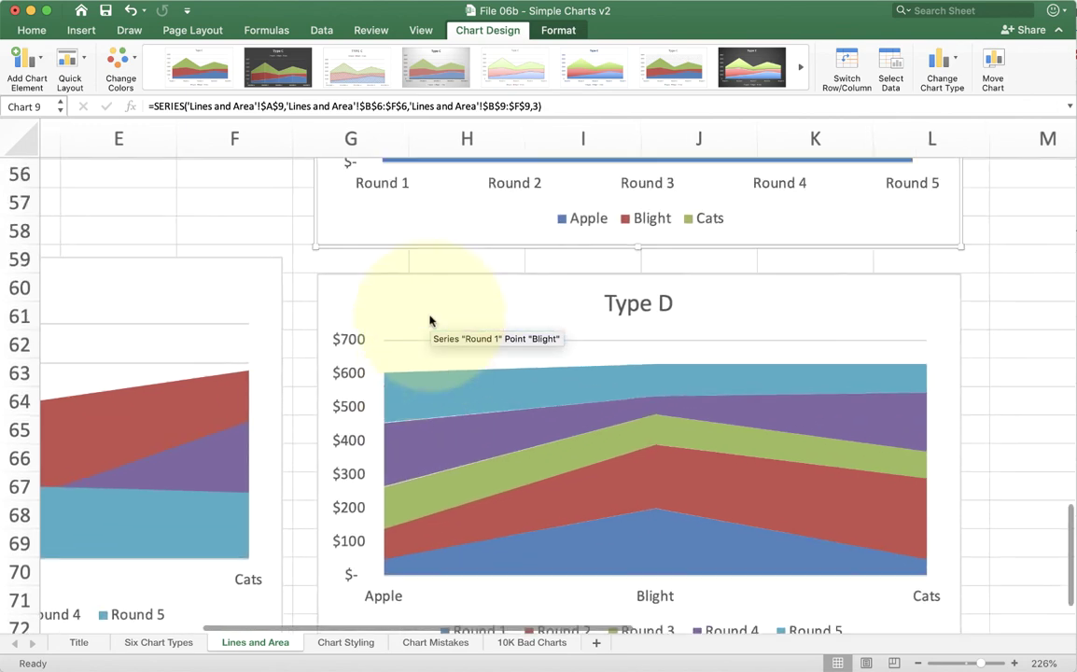
{"action": "scroll", "coordinate": [430, 318], "scroll_direction": "down", "scroll_amount": 1}
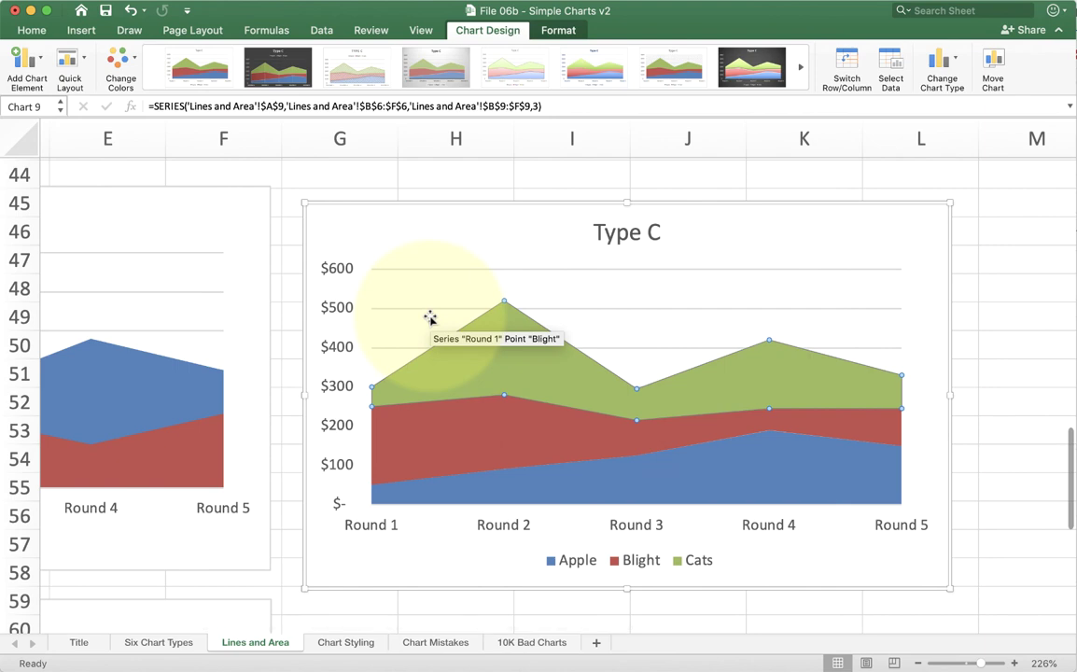
{"action": "scroll", "coordinate": [430, 317], "scroll_direction": "down", "scroll_amount": 5}
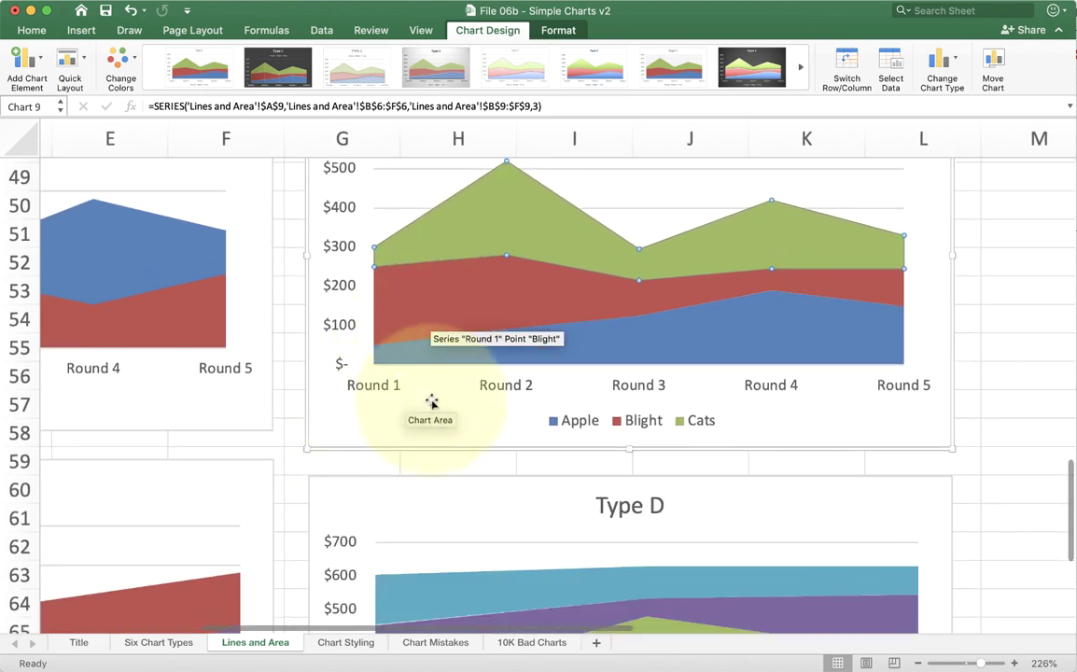
{"action": "scroll", "coordinate": [829, 384], "scroll_direction": "down", "scroll_amount": 10}
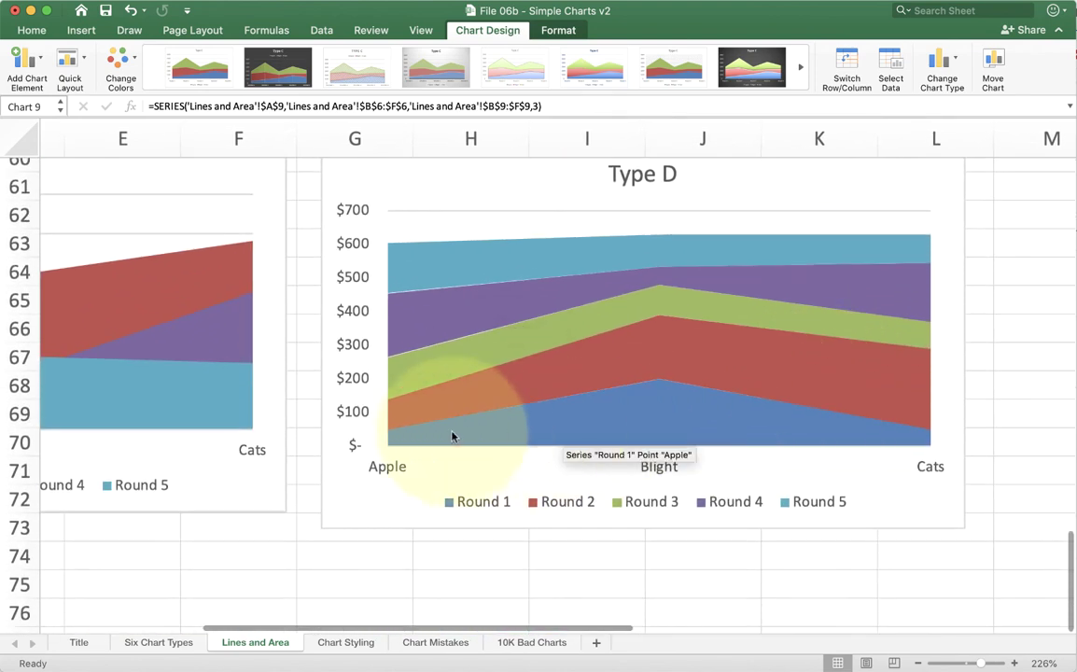
Step: Examine the Type F 100% stacked area chart with rounds as series, and return to the Type A area chart
{"action": "scroll", "coordinate": [965, 463], "scroll_direction": "right", "scroll_amount": 10}
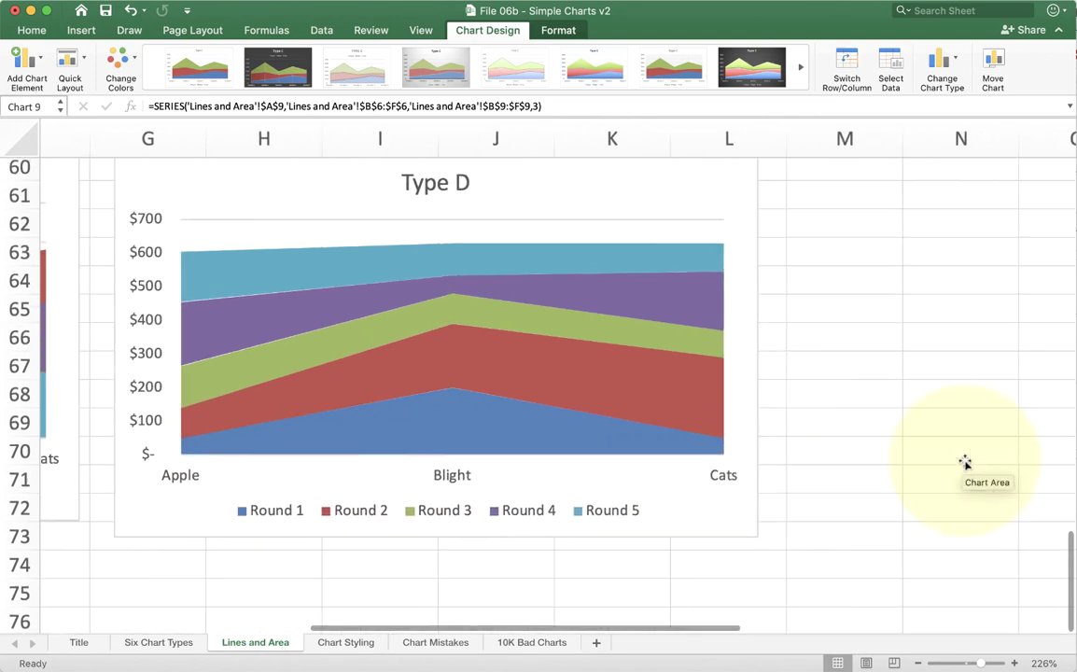
{"action": "scroll", "coordinate": [965, 462], "scroll_direction": "right", "scroll_amount": 2}
{"action": "scroll", "coordinate": [964, 463], "scroll_direction": "up", "scroll_amount": 1}
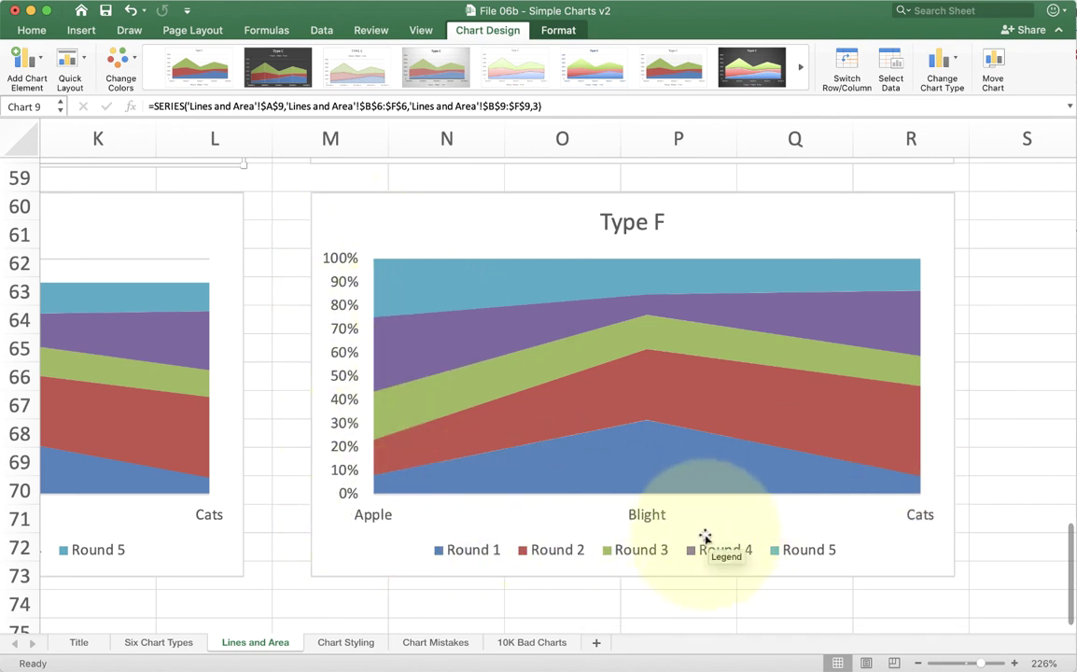
{"action": "scroll", "coordinate": [657, 310], "scroll_direction": "left", "scroll_amount": 10}
{"action": "scroll", "coordinate": [657, 310], "scroll_direction": "up", "scroll_amount": 10}
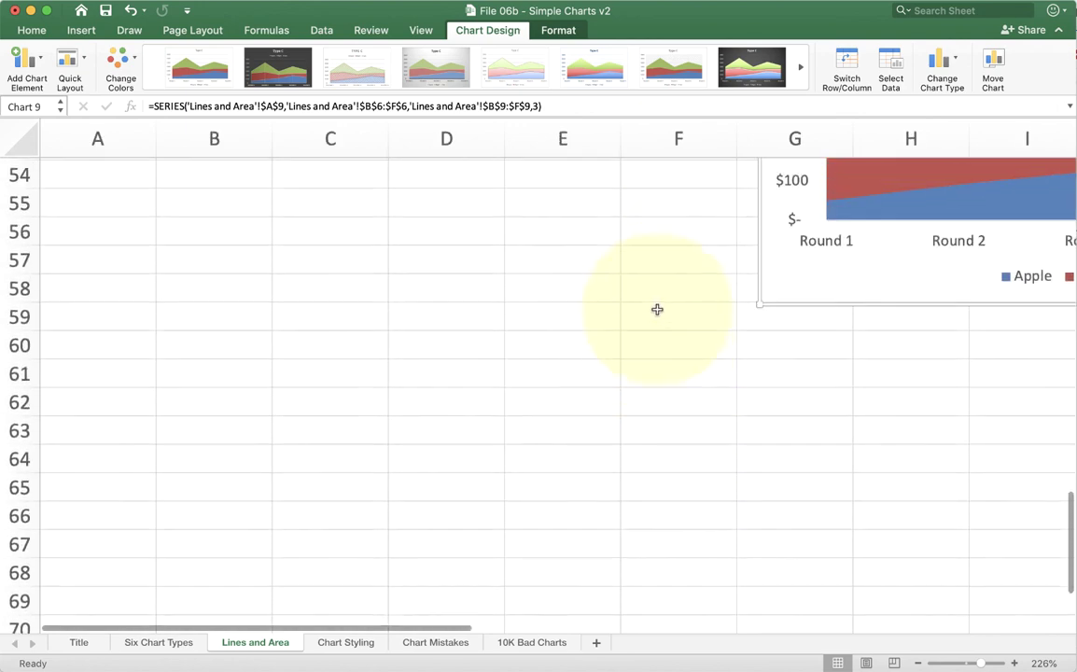
{"action": "scroll", "coordinate": [656, 309], "scroll_direction": "up", "scroll_amount": 1}
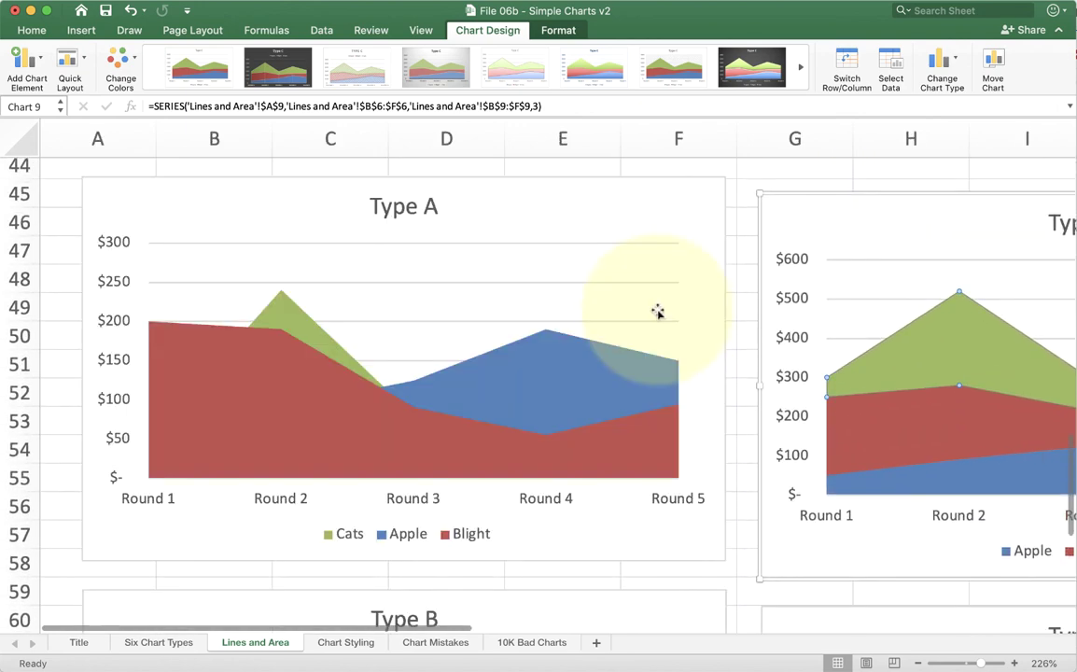